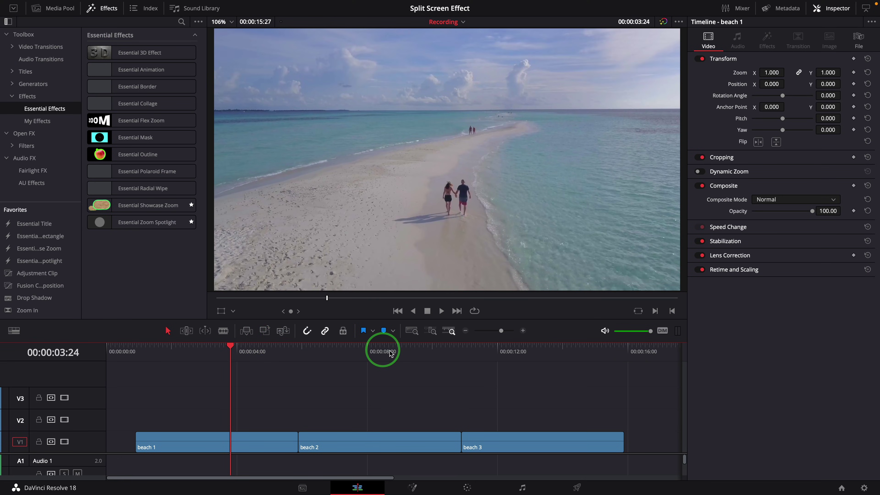
- Preview the beach clips along the timeline, ending back on beach 1
{"action": "left_click", "coordinate": [389, 349]}
{"action": "left_click", "coordinate": [549, 351]}
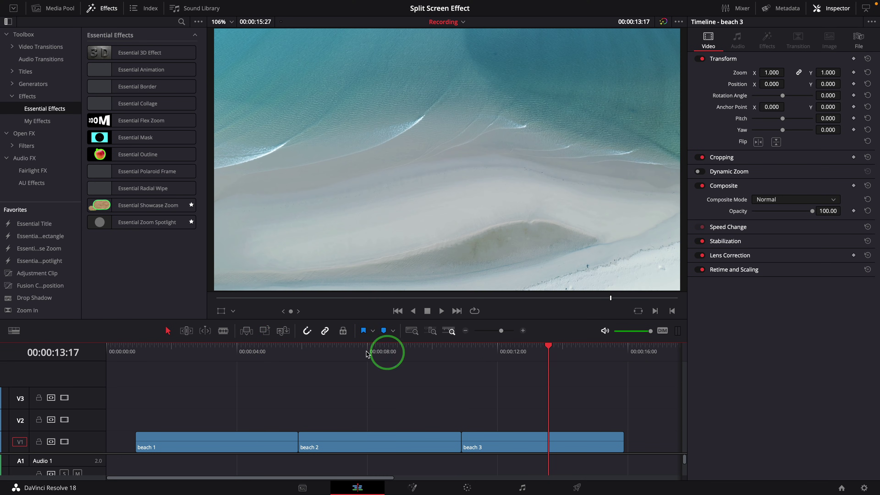
{"action": "left_click", "coordinate": [218, 351]}
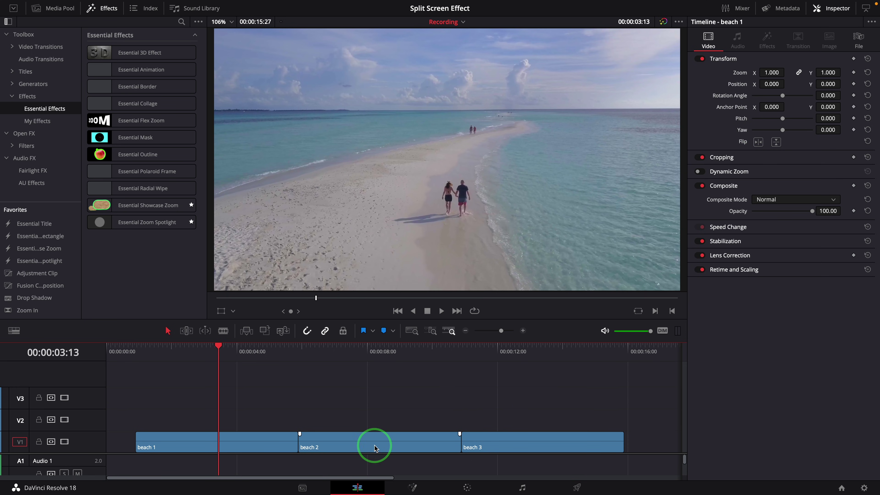
- Stack beach 2 on V2 over beach 1 and slide it right to X 959.161
{"action": "left_click_drag", "start_coordinate": [373, 444], "coordinate": [215, 418]}
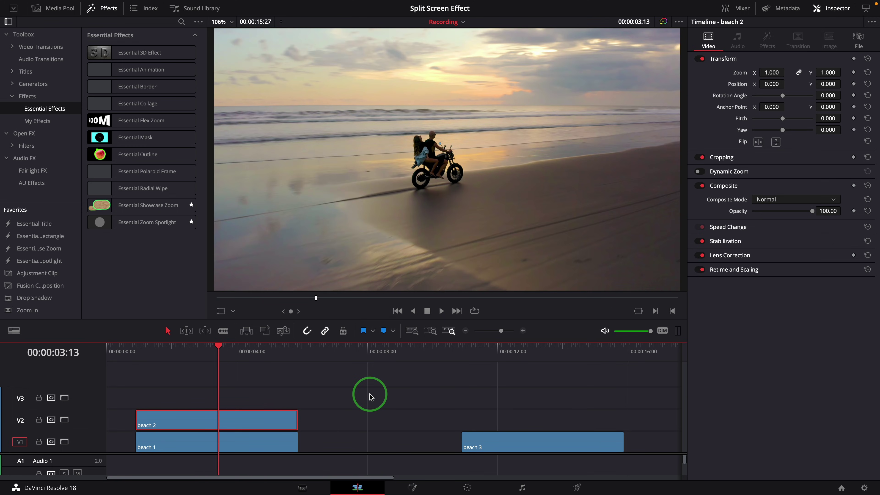
{"action": "left_click", "coordinate": [177, 346]}
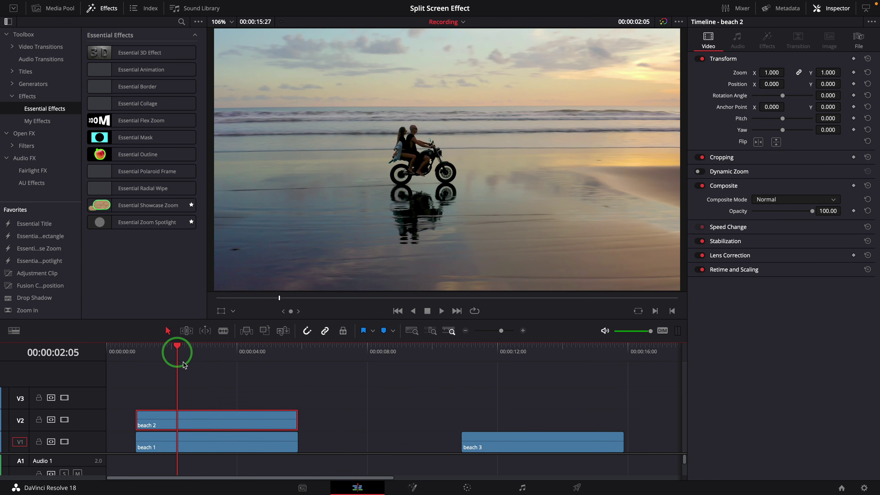
{"action": "left_click", "coordinate": [221, 312]}
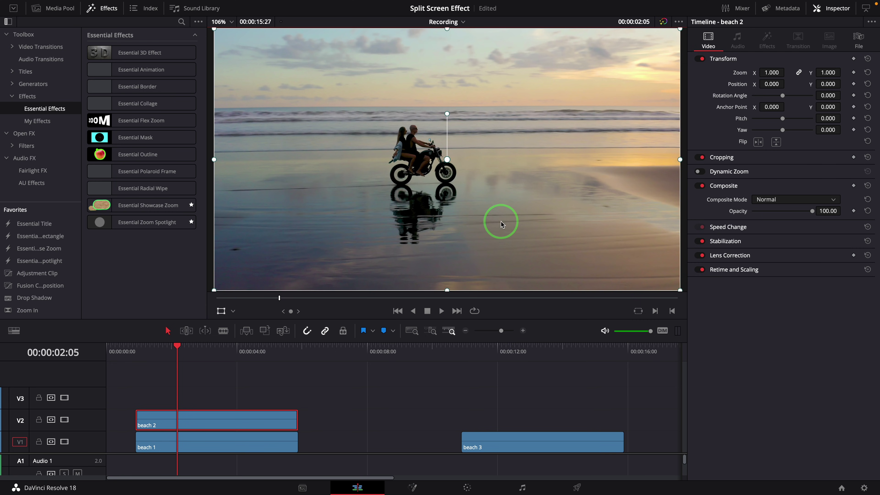
{"action": "left_click_drag", "start_coordinate": [497, 204], "coordinate": [602, 202]}
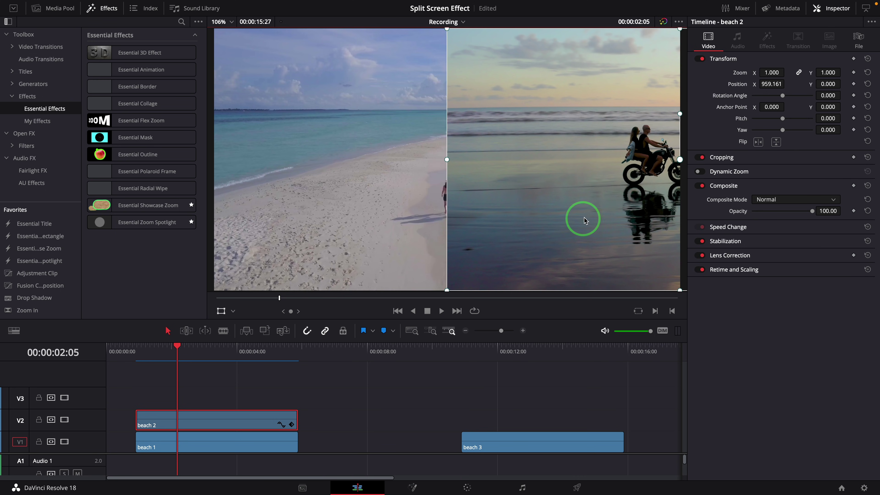
- Shift beach 1 left in the frame and crop beach 2's left edge
{"action": "left_click", "coordinate": [243, 439]}
{"action": "left_click_drag", "start_coordinate": [414, 181], "coordinate": [282, 181]}
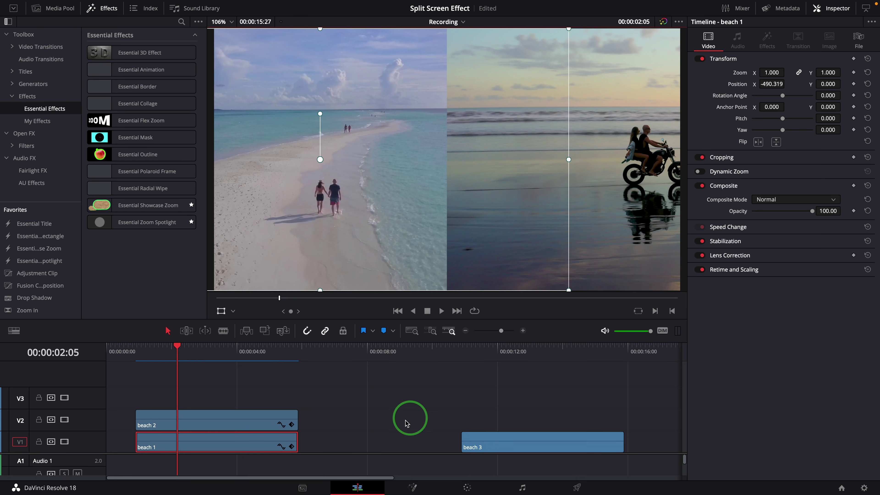
{"action": "left_click", "coordinate": [231, 425]}
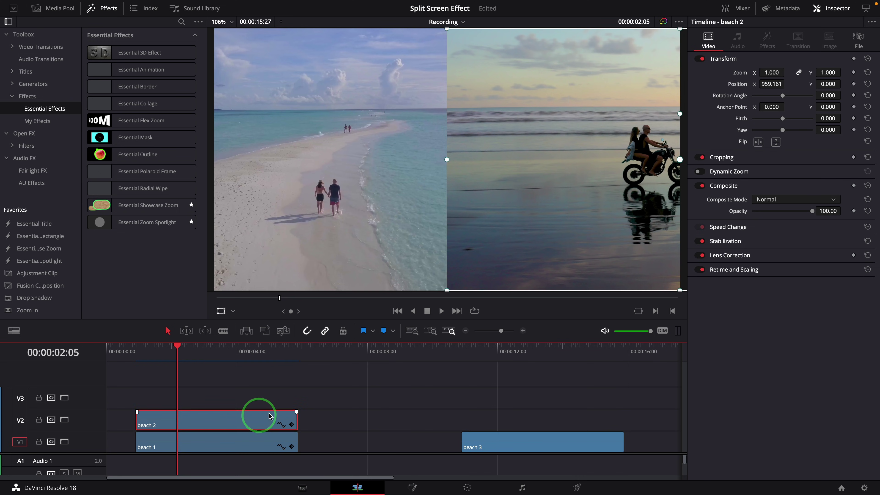
{"action": "left_click", "coordinate": [233, 312]}
{"action": "left_click", "coordinate": [239, 338]}
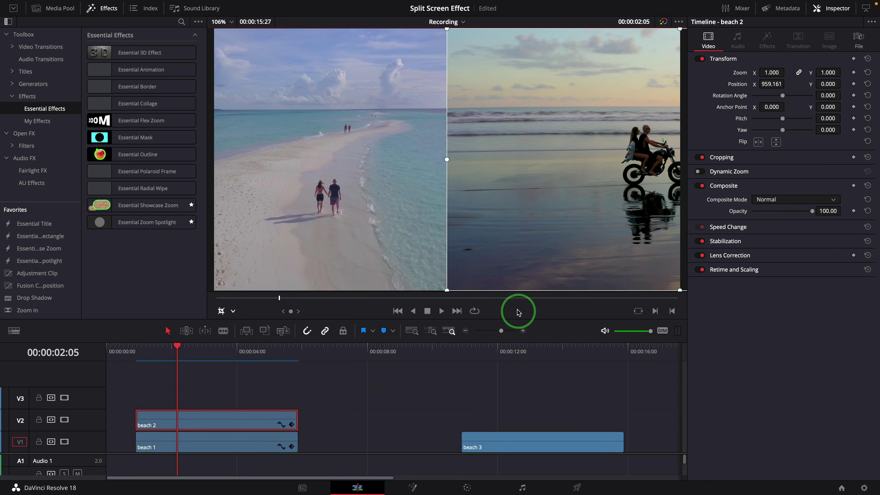
{"action": "left_click_drag", "start_coordinate": [447, 160], "coordinate": [538, 159]}
- Move beach 2 left to X 579.650 so the motorbike rider is centred
{"action": "left_click", "coordinate": [234, 311]}
{"action": "left_click", "coordinate": [239, 330]}
{"action": "left_click_drag", "start_coordinate": [615, 213], "coordinate": [524, 211]}
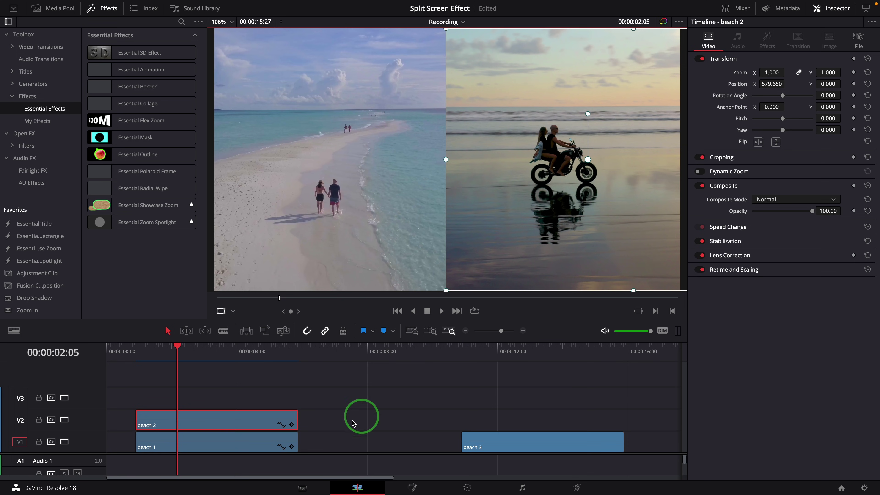
- Crop beach 1's right edge to the centre line so it meets beach 2 cleanly
{"action": "left_click", "coordinate": [192, 442]}
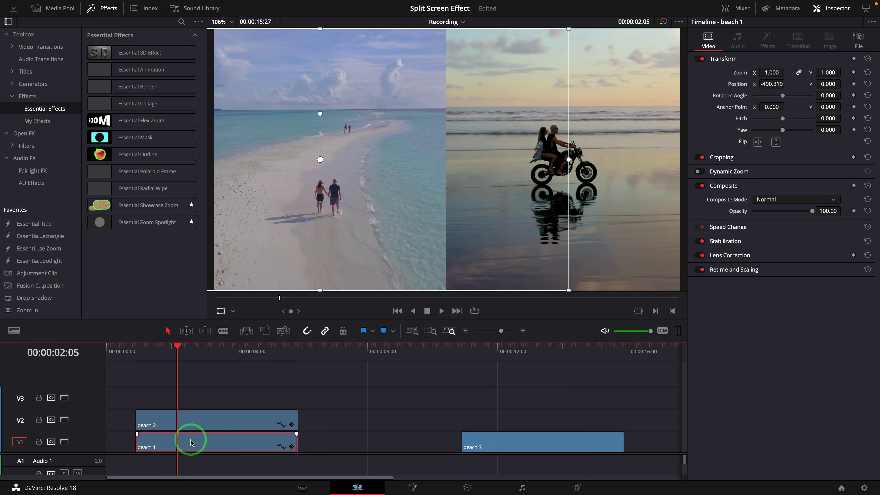
{"action": "left_click", "coordinate": [233, 312]}
{"action": "left_click", "coordinate": [235, 338]}
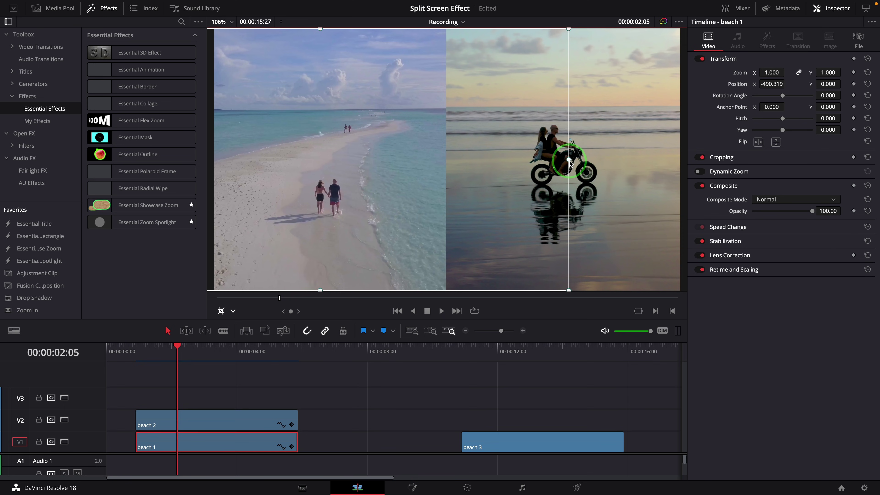
{"action": "left_click_drag", "start_coordinate": [569, 162], "coordinate": [443, 163]}
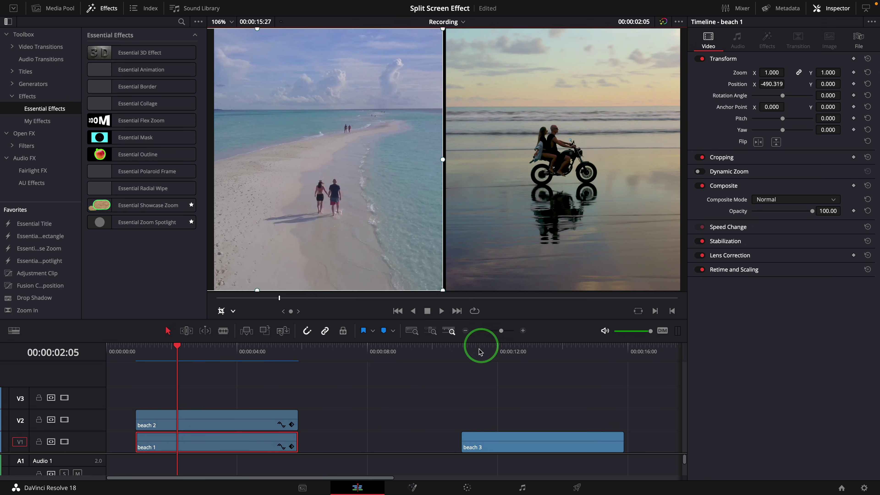
- Place a Solid Color generator on V1 beneath the beach clips and set it to white
{"action": "left_click", "coordinate": [227, 423]}
{"action": "left_click", "coordinate": [33, 84]}
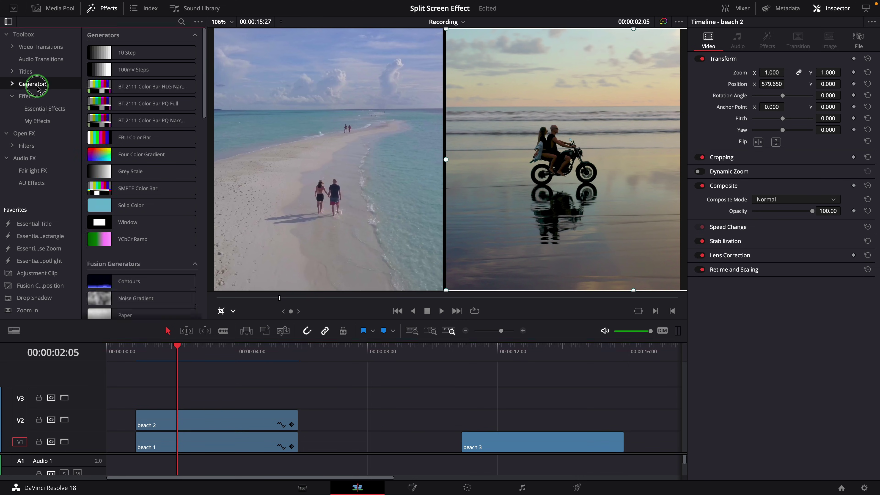
{"action": "left_click_drag", "start_coordinate": [131, 211], "coordinate": [205, 437]}
{"action": "left_click_drag", "start_coordinate": [186, 356], "coordinate": [171, 353]}
{"action": "left_click", "coordinate": [224, 450]}
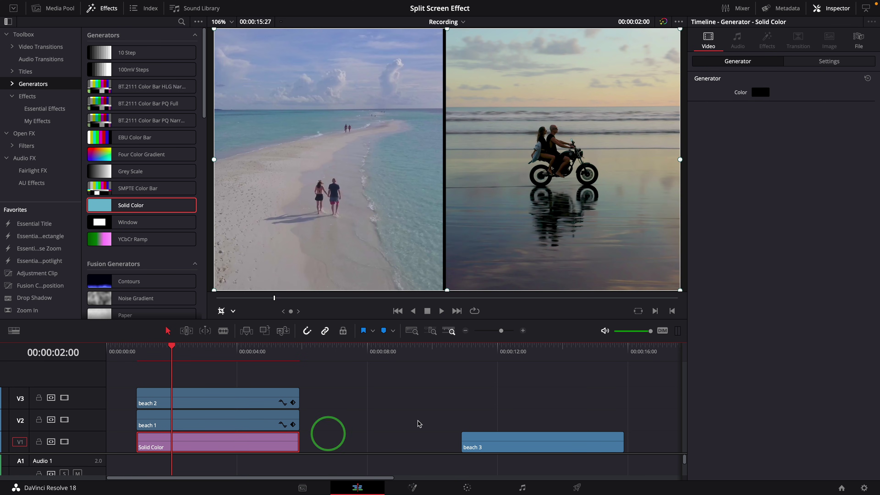
{"action": "left_click", "coordinate": [760, 92]}
{"action": "left_click", "coordinate": [743, 230]}
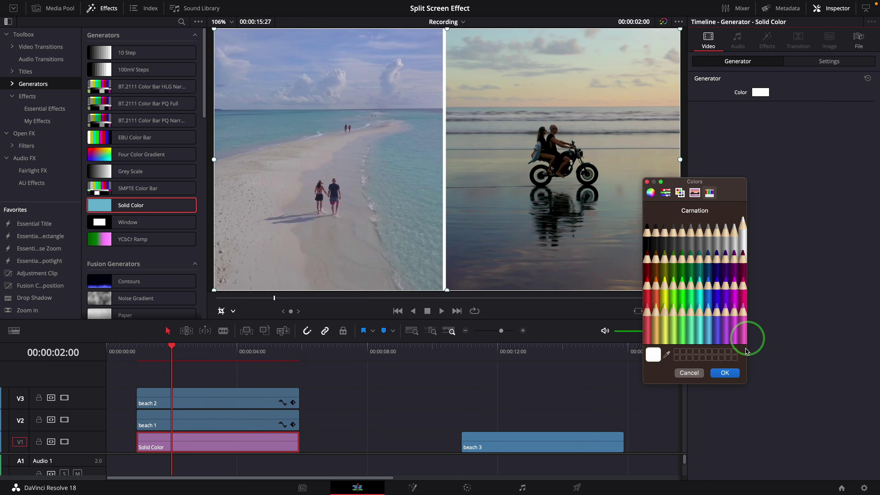
{"action": "left_click", "coordinate": [726, 373]}
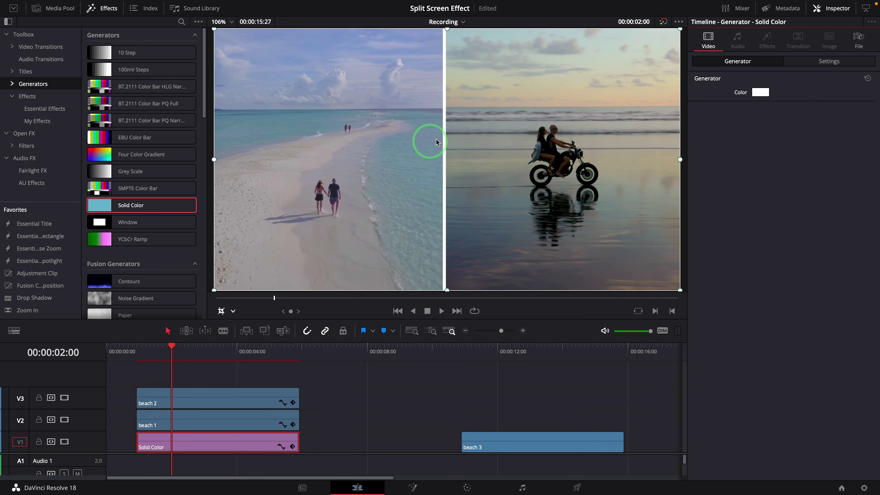
- Play back the split screen from near the start
{"action": "left_click", "coordinate": [138, 351]}
{"action": "key", "text": "space"}
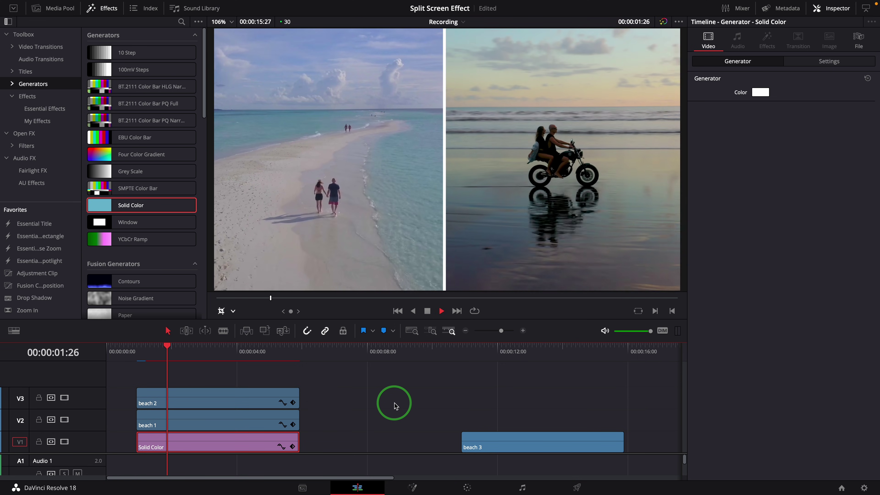
{"action": "key", "text": "space"}
- Put beach 3 on V4 at Zoom 0.54 in the lower-right quarter
{"action": "left_click_drag", "start_coordinate": [532, 448], "coordinate": [206, 374]}
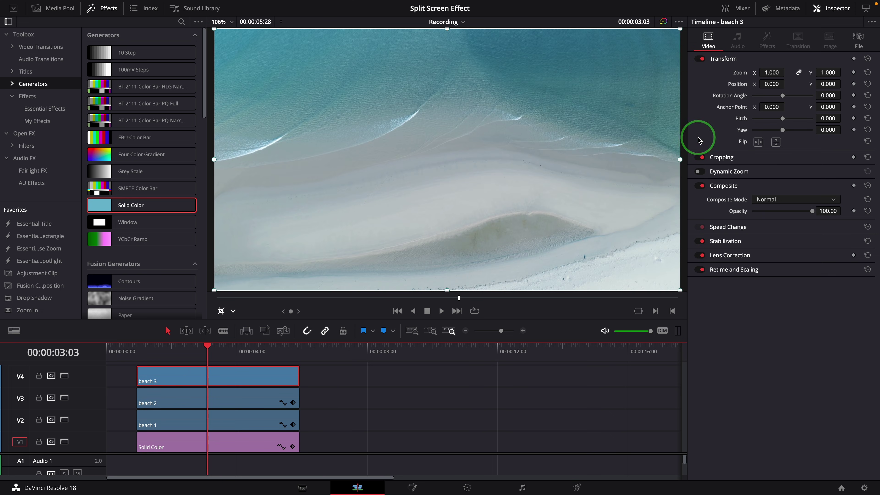
{"action": "left_click_drag", "start_coordinate": [772, 75], "coordinate": [750, 77]}
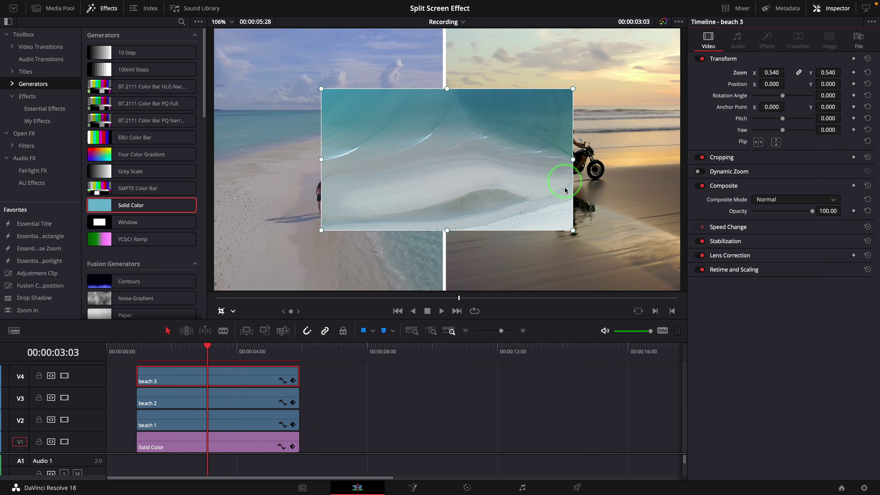
{"action": "left_click_drag", "start_coordinate": [550, 209], "coordinate": [558, 251]}
- Raise beach 2 into the upper right and crop its bottom edge to the middle
{"action": "left_click", "coordinate": [227, 402]}
{"action": "left_click_drag", "start_coordinate": [548, 122], "coordinate": [557, 54]}
{"action": "left_click", "coordinate": [505, 193]}
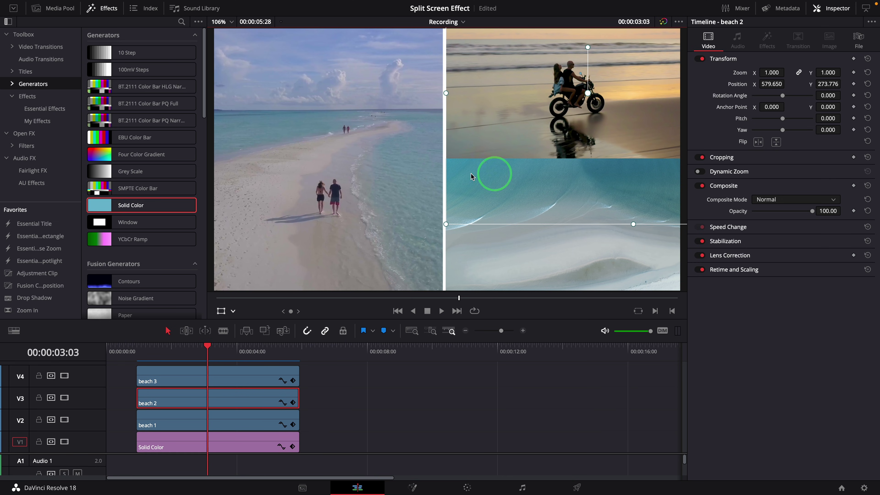
{"action": "left_click", "coordinate": [233, 312]}
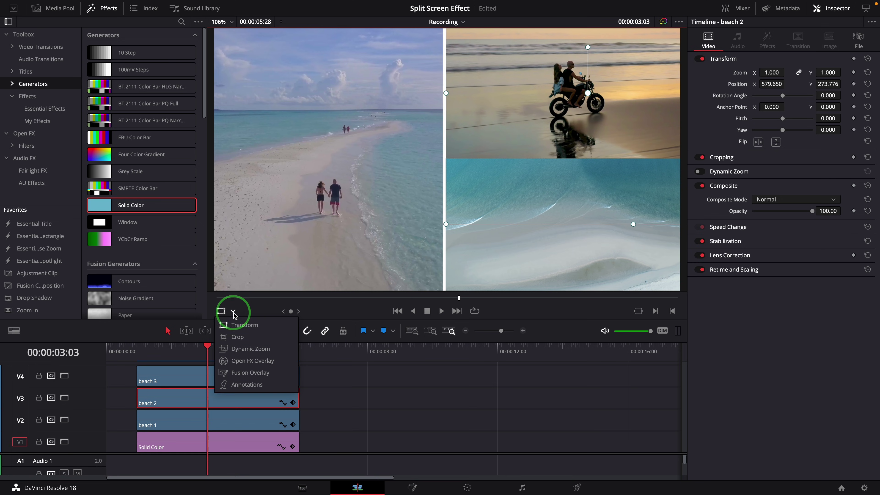
{"action": "left_click", "coordinate": [239, 338]}
{"action": "left_click_drag", "start_coordinate": [634, 225], "coordinate": [627, 157]}
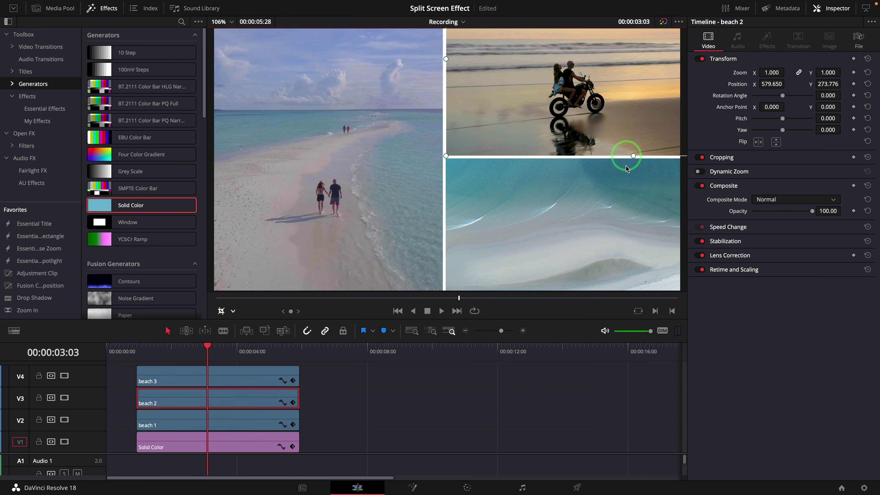
- Fine-tune the vertical positions of beach 3 and beach 2 (Y 249.776), then play back
{"action": "scroll", "coordinate": [621, 229], "scroll_direction": "down", "scroll_amount": 2}
{"action": "left_click", "coordinate": [536, 207]}
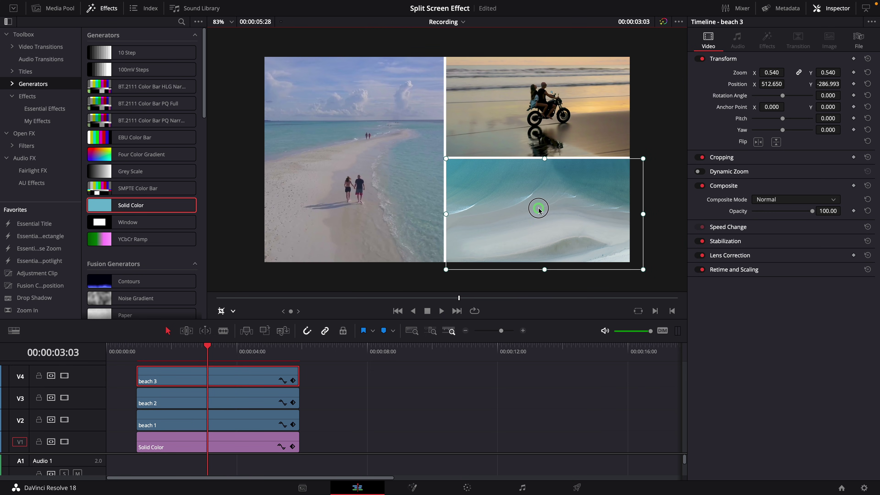
{"action": "left_click_drag", "start_coordinate": [818, 85], "coordinate": [824, 84]}
{"action": "left_click", "coordinate": [333, 392]}
{"action": "left_click", "coordinate": [770, 83]}
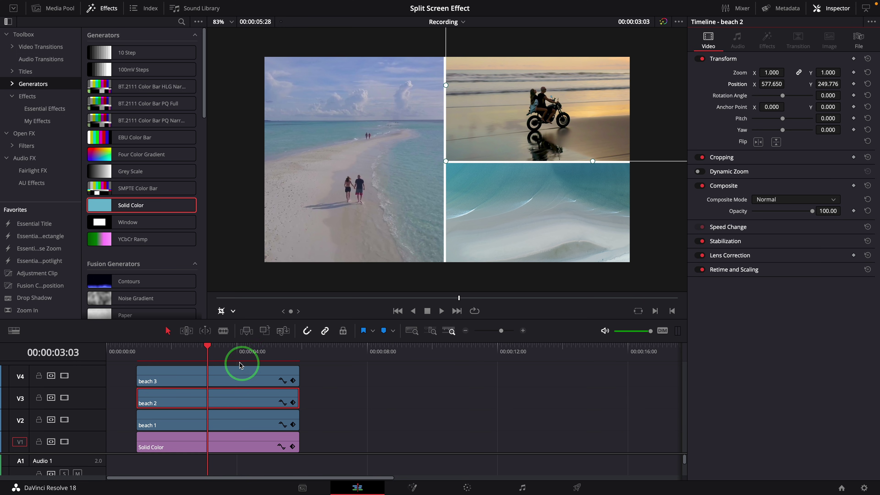
{"action": "left_click", "coordinate": [136, 349]}
{"action": "key", "text": "space"}
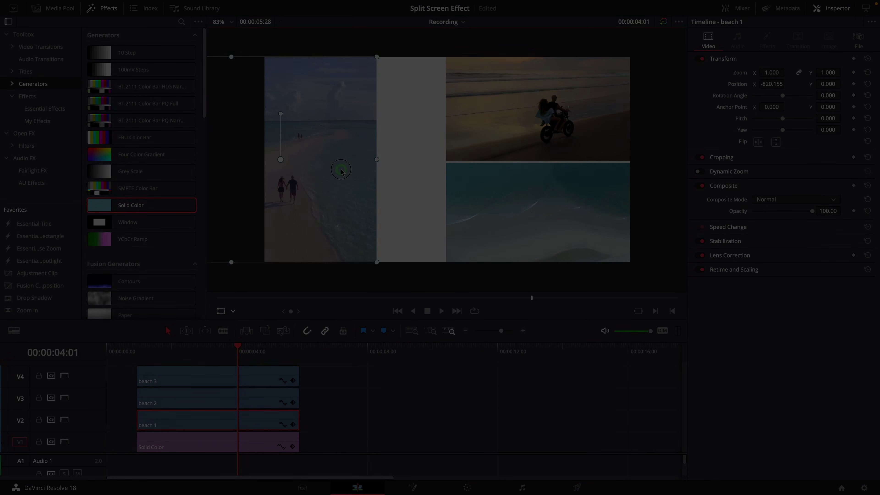
{"action": "left_click", "coordinate": [599, 137]}
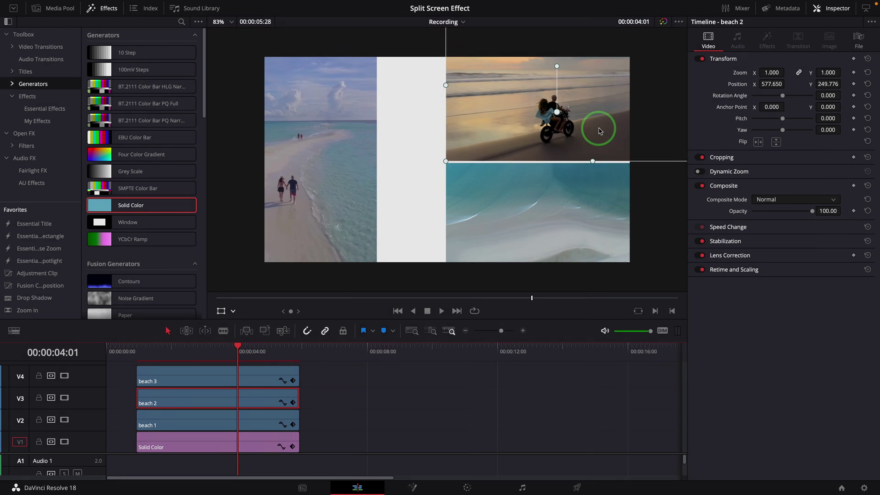
{"action": "left_click_drag", "start_coordinate": [599, 138], "coordinate": [521, 85]}
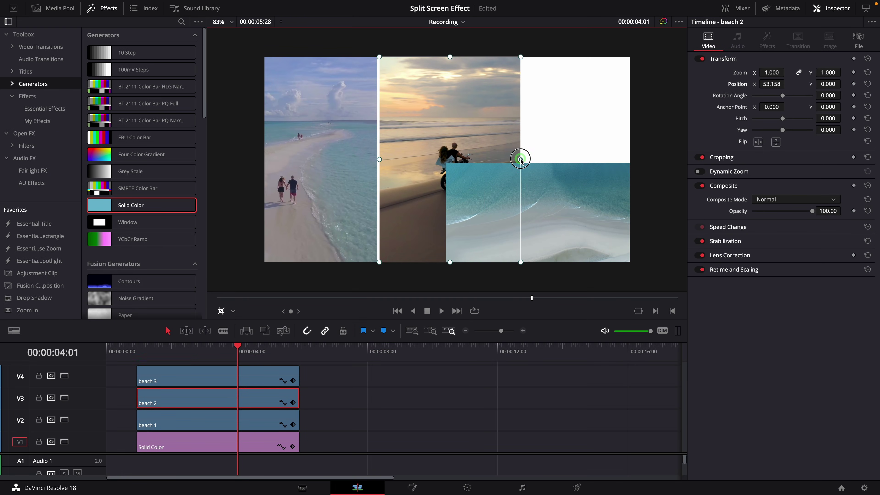
{"action": "left_click", "coordinate": [253, 381]}
{"action": "left_click_drag", "start_coordinate": [607, 246], "coordinate": [602, 177]}
{"action": "left_click", "coordinate": [233, 311]}
{"action": "left_click", "coordinate": [233, 326]}
{"action": "left_click", "coordinate": [338, 201]}
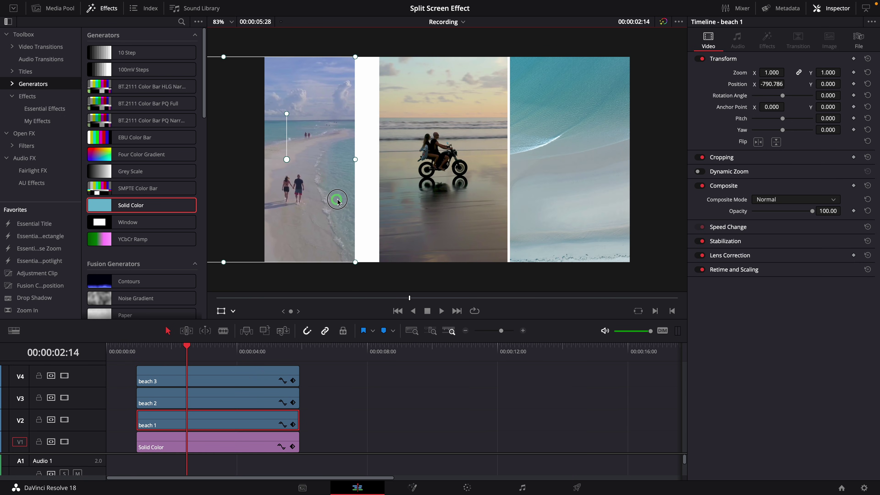
{"action": "left_click_drag", "start_coordinate": [337, 201], "coordinate": [358, 202]}
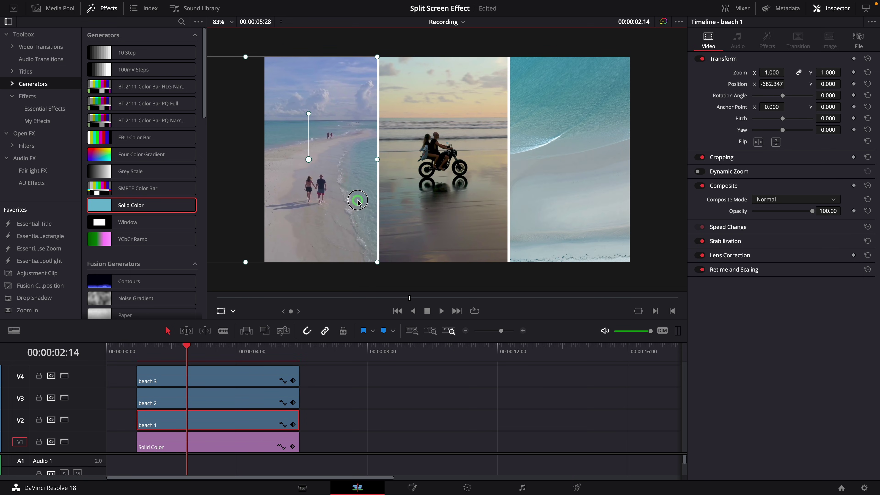
{"action": "left_click_drag", "start_coordinate": [184, 357], "coordinate": [138, 353]}
{"action": "left_click", "coordinate": [385, 390]}
{"action": "key", "text": "space"}
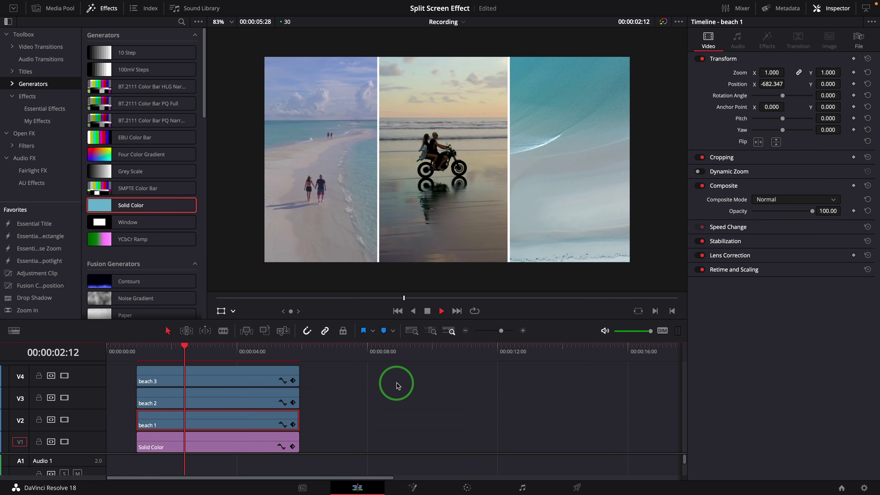
{"action": "key", "text": "space"}
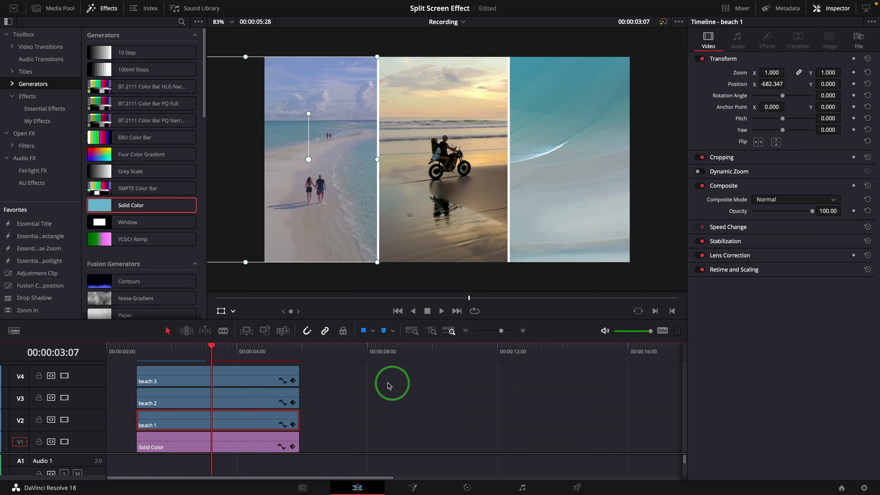
{"action": "left_click", "coordinate": [131, 346]}
{"action": "key", "text": "space"}
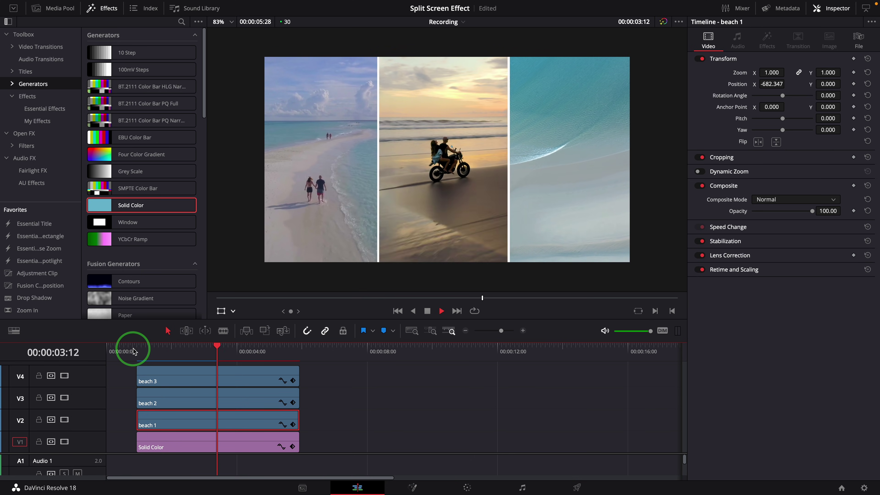
{"action": "key", "text": "space"}
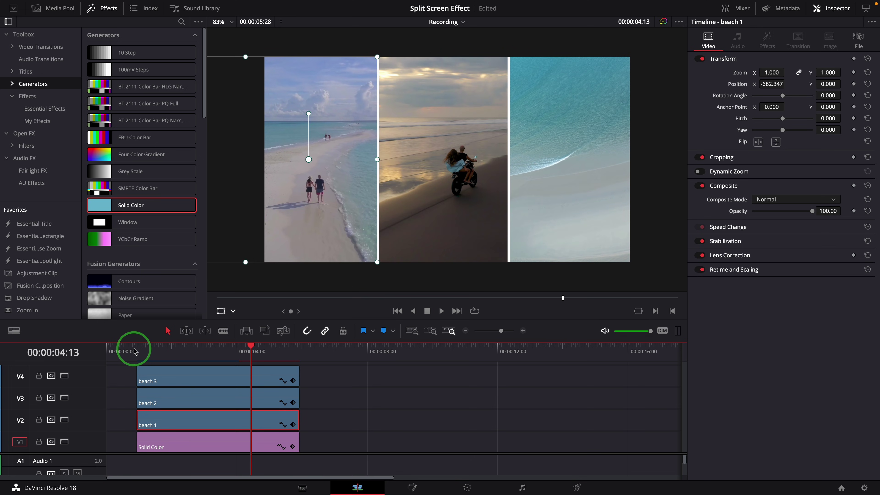
{"action": "left_click", "coordinate": [134, 351]}
{"action": "key", "text": "space"}
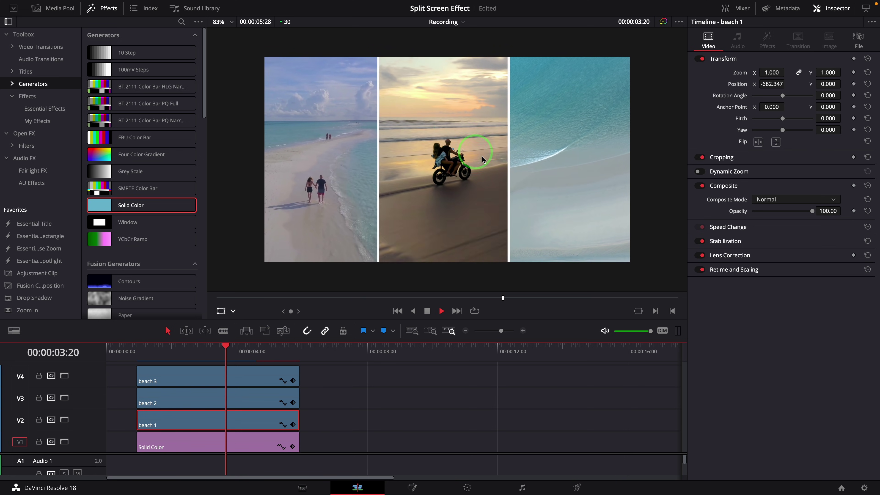
{"action": "key", "text": "space"}
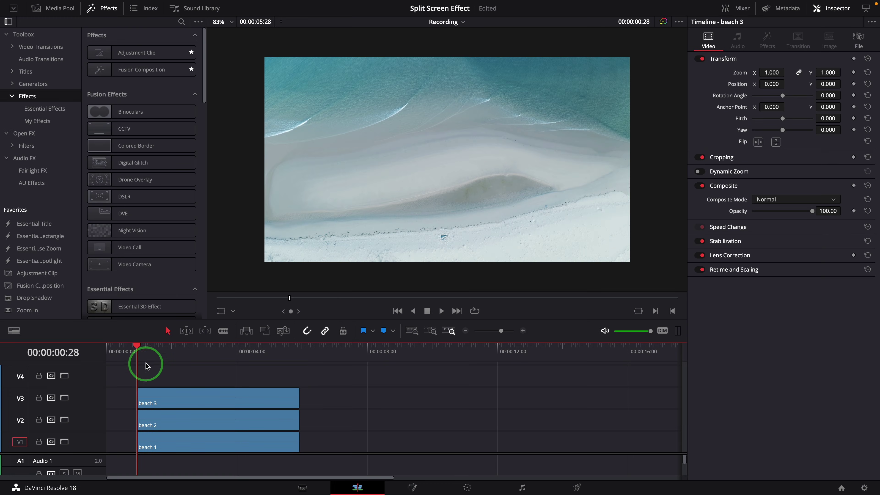
- Move the playhead to 00:00:03:08 and show the Essential Effects collection
{"action": "left_click_drag", "start_coordinate": [138, 351], "coordinate": [213, 351]}
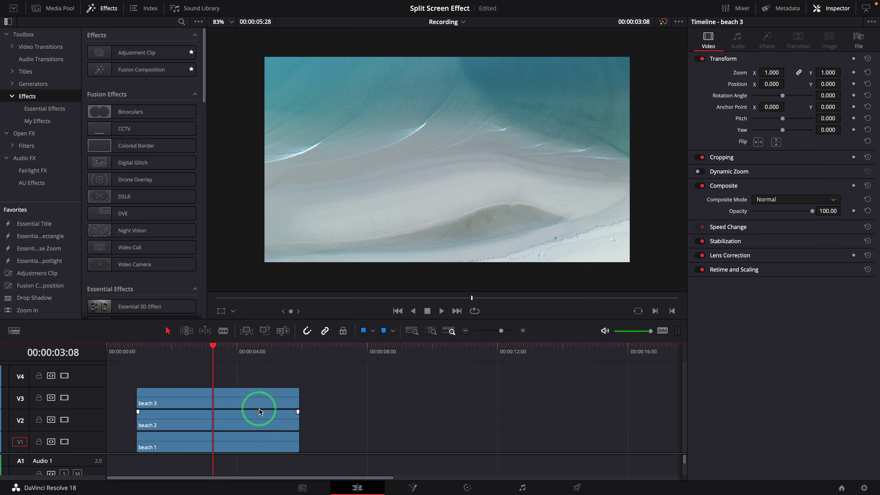
{"action": "left_click", "coordinate": [50, 109]}
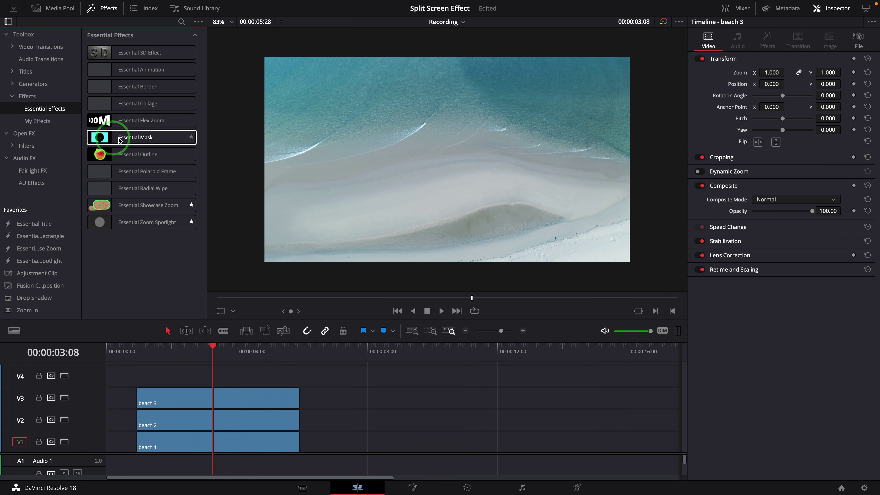
- Apply Essential Mask to beach 3 and show its on-screen controls via Fusion Overlay
{"action": "left_click_drag", "start_coordinate": [139, 137], "coordinate": [239, 397]}
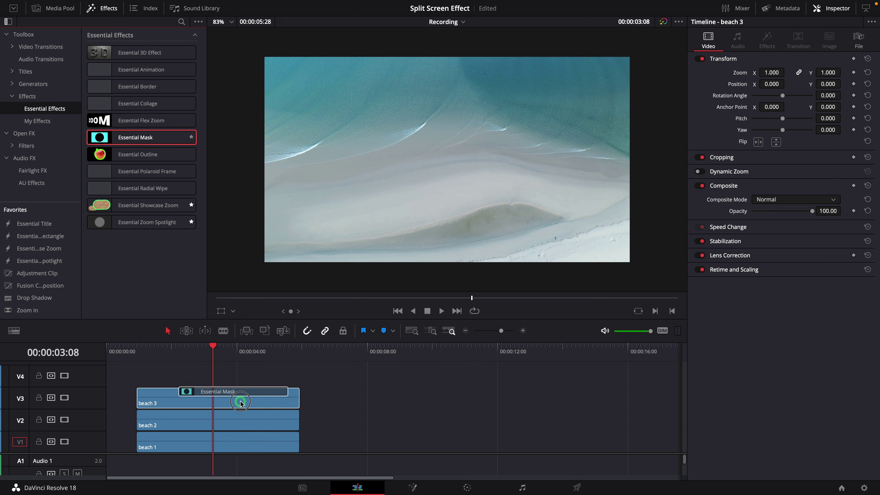
{"action": "left_click_drag", "start_coordinate": [241, 402], "coordinate": [242, 401]}
{"action": "left_click", "coordinate": [362, 395]}
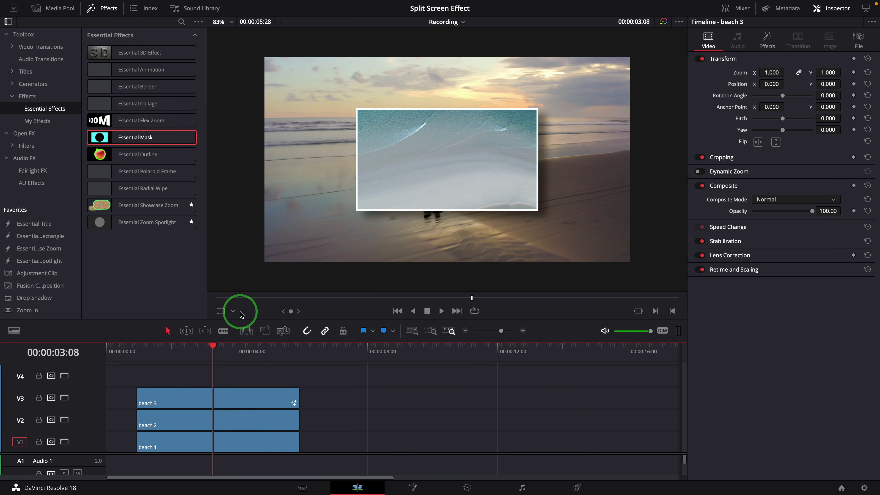
{"action": "left_click", "coordinate": [232, 311]}
{"action": "left_click", "coordinate": [249, 373]}
- Stretch the mask into a full-height strip, tilt it to -14.9223, and widen it
{"action": "left_click", "coordinate": [398, 381]}
{"action": "left_click_drag", "start_coordinate": [470, 218], "coordinate": [468, 295]}
{"action": "left_click_drag", "start_coordinate": [470, 160], "coordinate": [397, 285]}
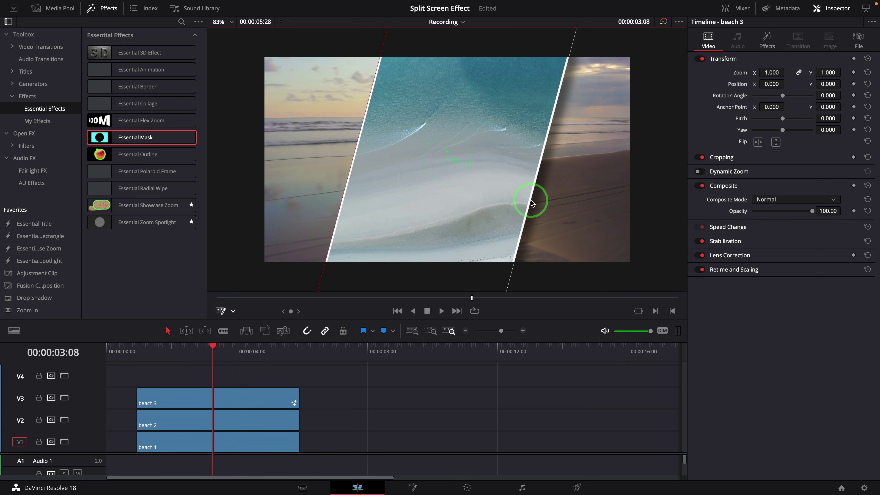
{"action": "left_click_drag", "start_coordinate": [531, 199], "coordinate": [570, 210]}
{"action": "left_click", "coordinate": [430, 226]}
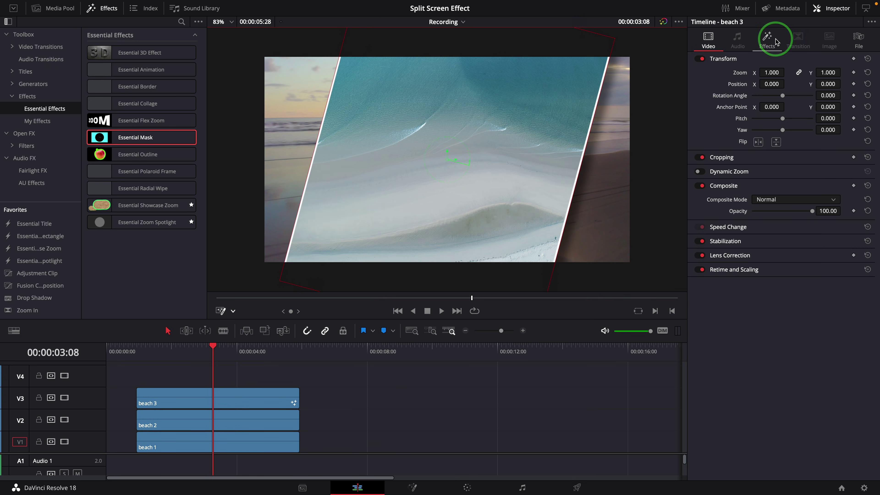
- Set the mask's Shadow Strength to 0 and move the strip to the left edge (X -0.07089)
{"action": "left_click", "coordinate": [767, 39]}
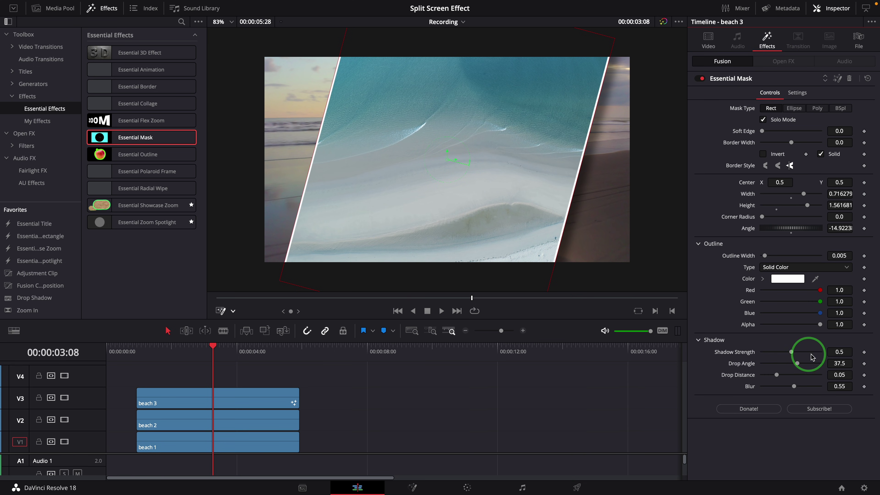
{"action": "left_click_drag", "start_coordinate": [793, 354], "coordinate": [750, 355]}
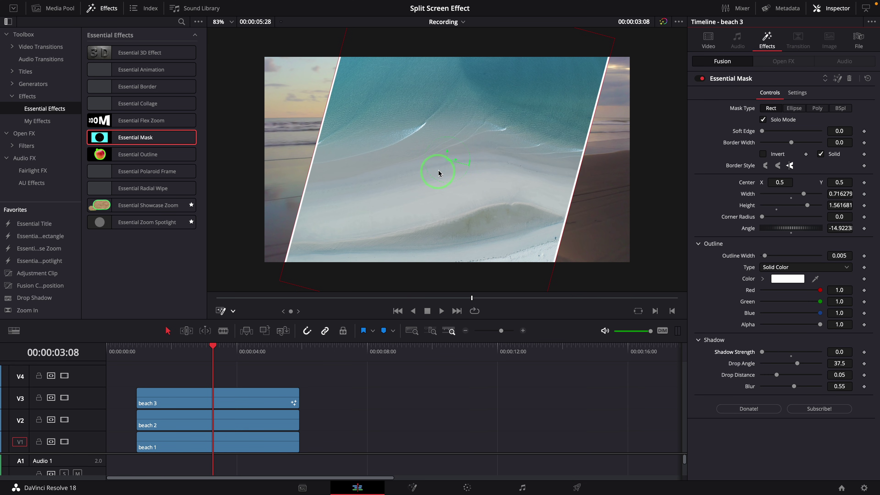
{"action": "left_click_drag", "start_coordinate": [456, 162], "coordinate": [248, 166]}
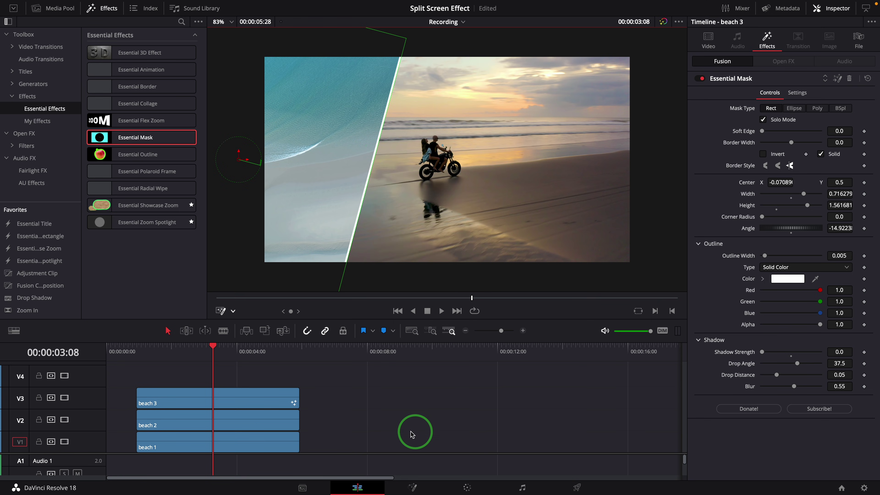
{"action": "right_click", "coordinate": [248, 398]}
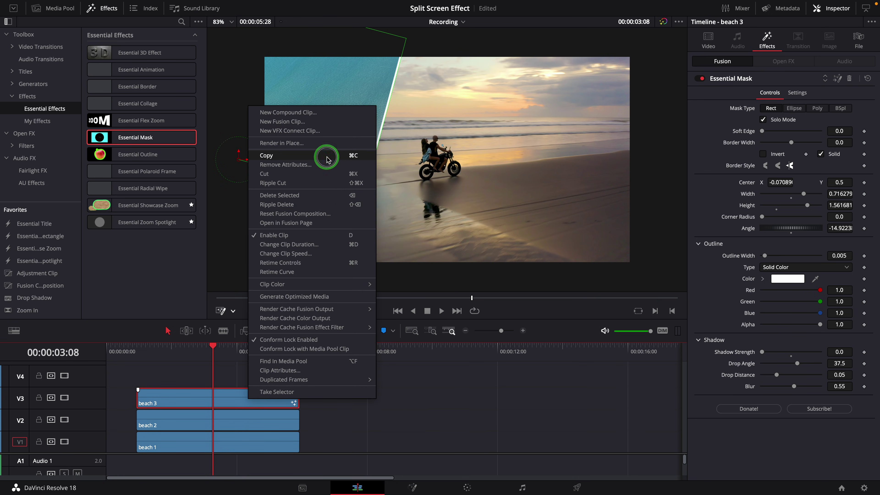
- Copy beach 3 and paste its Fusion Effects attributes onto beach 2
{"action": "left_click", "coordinate": [351, 395]}
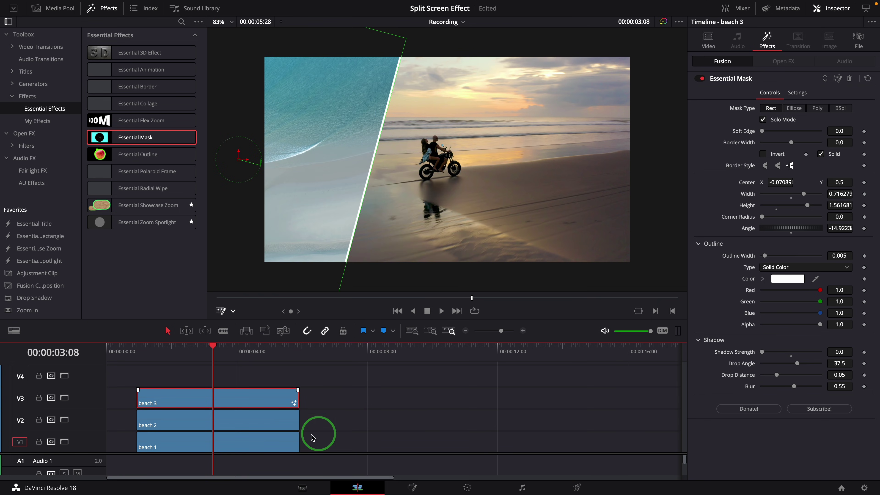
{"action": "left_click", "coordinate": [250, 422]}
{"action": "right_click", "coordinate": [260, 424]}
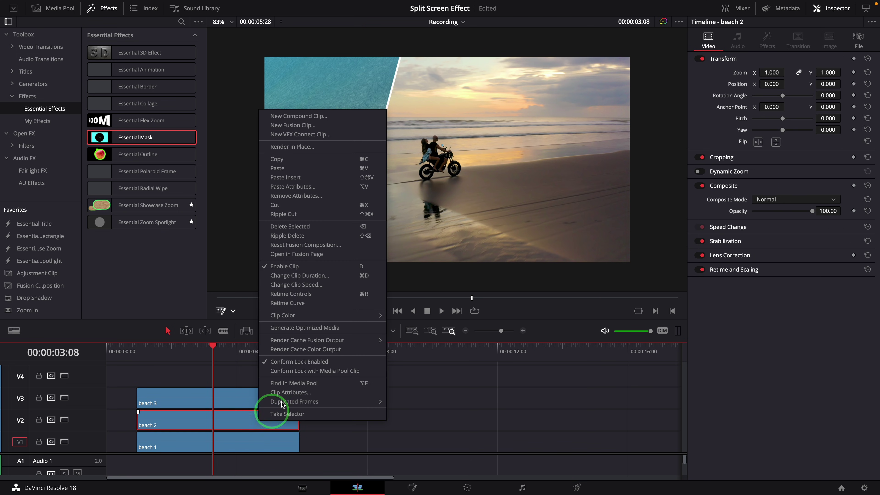
{"action": "left_click", "coordinate": [341, 189]}
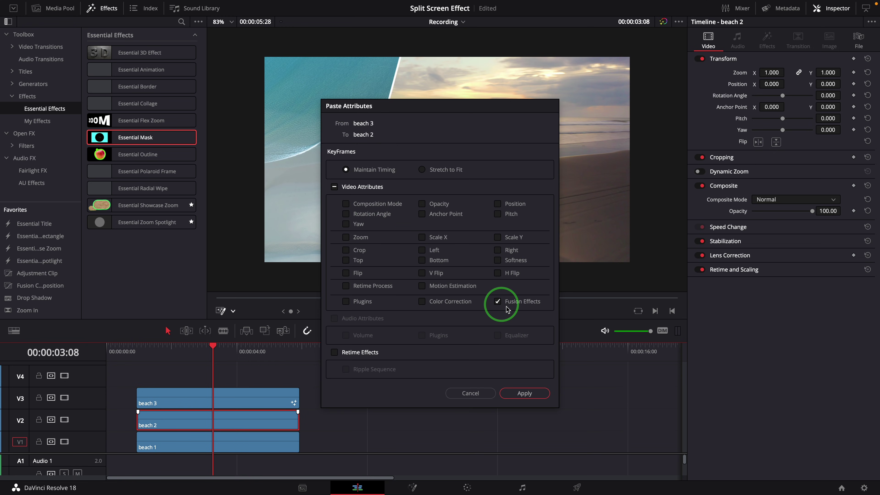
{"action": "left_click", "coordinate": [523, 393]}
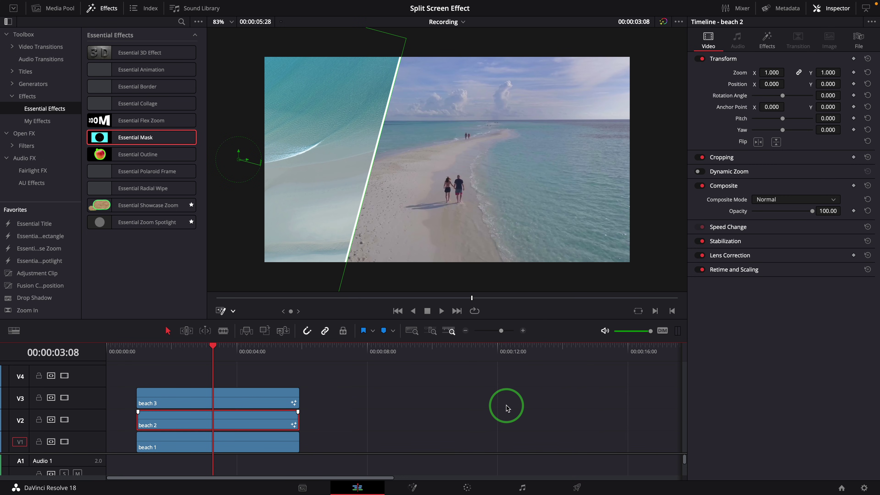
- Move beach 2's mask strip to the frame centre and set beach 1's Position X to 579
{"action": "left_click_drag", "start_coordinate": [241, 161], "coordinate": [396, 172]}
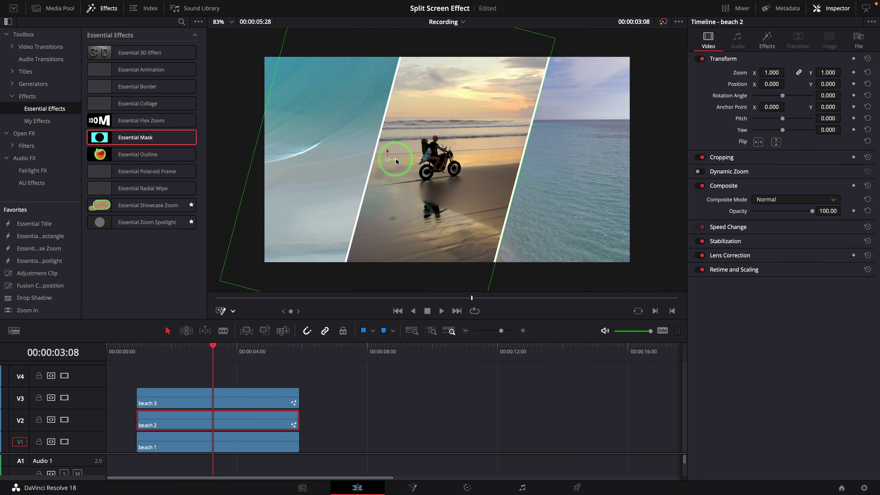
{"action": "left_click_drag", "start_coordinate": [395, 160], "coordinate": [393, 161]}
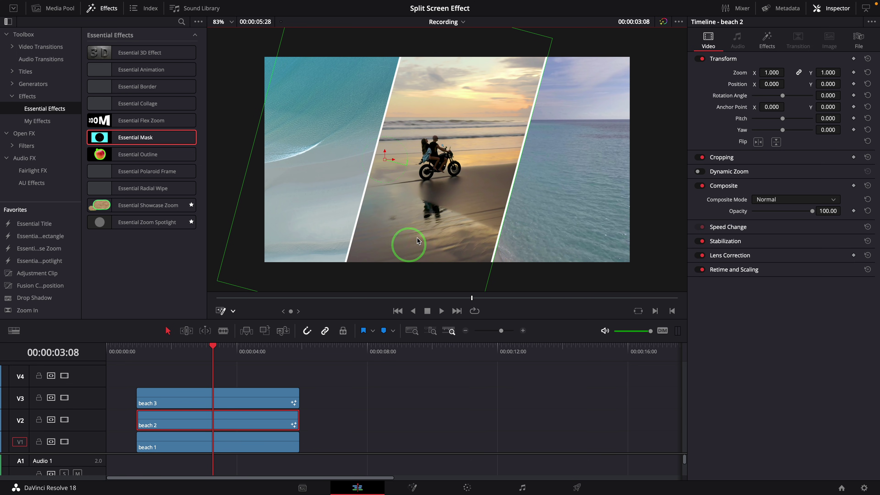
{"action": "left_click", "coordinate": [248, 446]}
{"action": "left_click_drag", "start_coordinate": [771, 90], "coordinate": [425, 428]}
- Play back the three-way diagonal split from near the start
{"action": "left_click", "coordinate": [142, 351]}
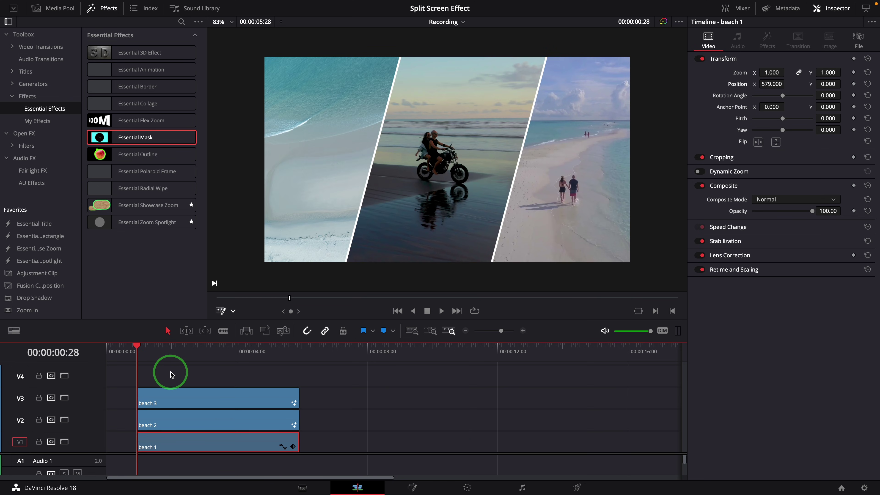
{"action": "key", "text": "space"}
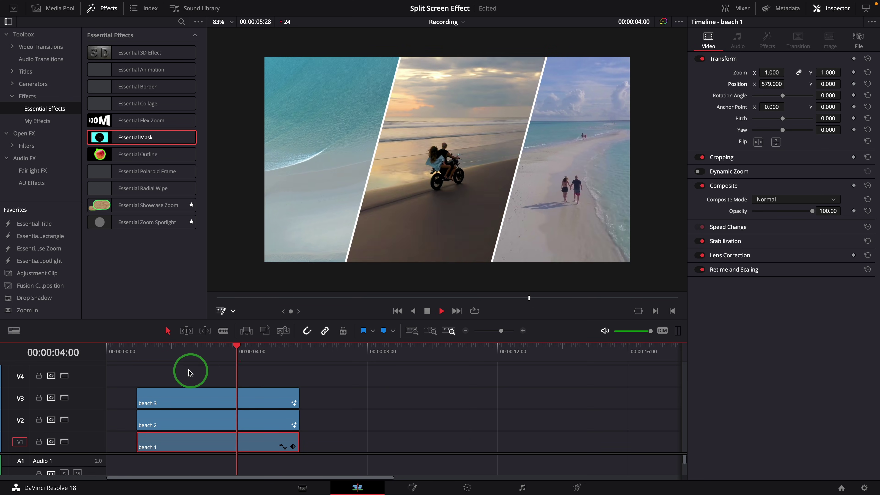
{"action": "key", "text": "space"}
- Add Push transitions to the starts of beach 3 and beach 2
{"action": "left_click", "coordinate": [45, 47]}
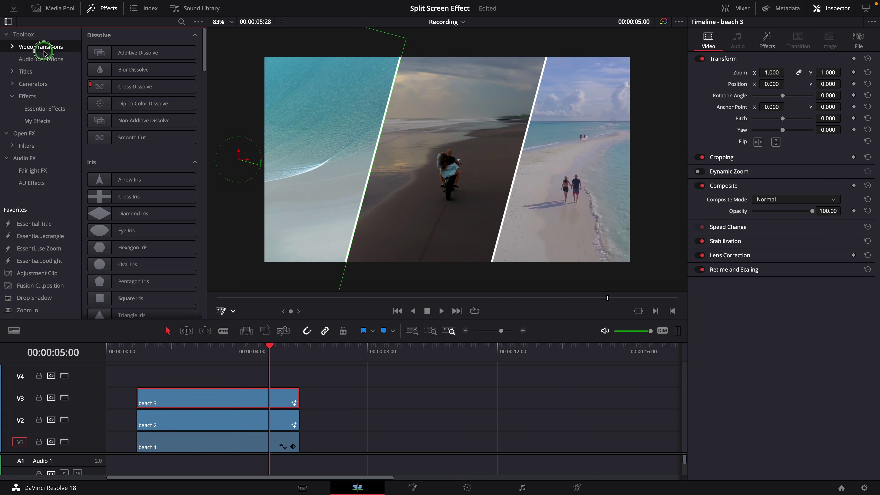
{"action": "scroll", "coordinate": [167, 261], "scroll_direction": "down", "scroll_amount": 5}
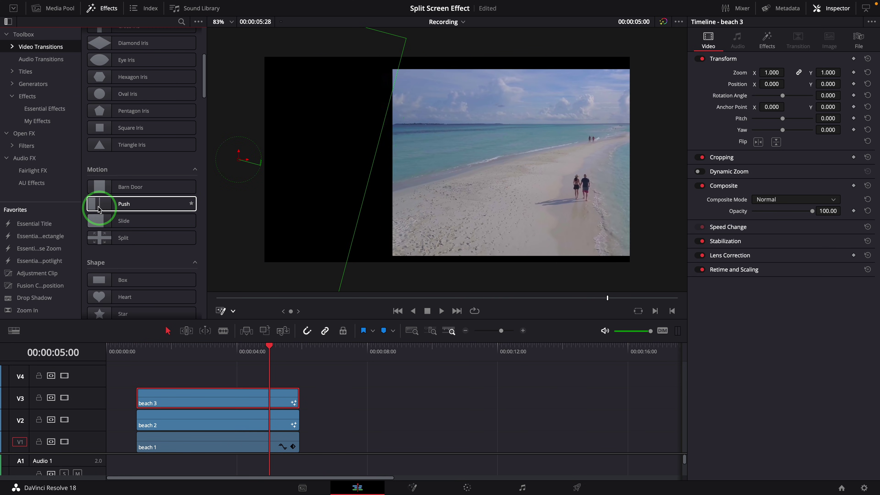
{"action": "left_click_drag", "start_coordinate": [99, 208], "coordinate": [153, 393]}
{"action": "left_click_drag", "start_coordinate": [99, 204], "coordinate": [152, 420]}
- Preview the new Push transitions from near the start
{"action": "left_click", "coordinate": [132, 350]}
{"action": "key", "text": "space"}
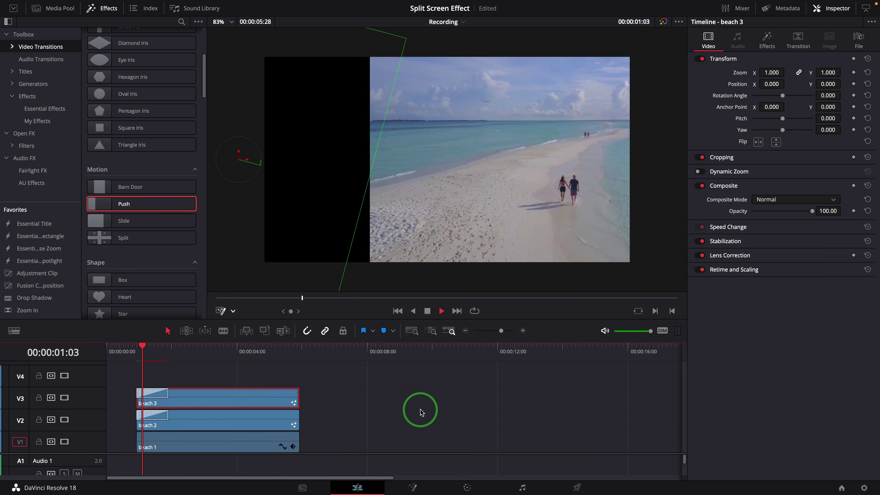
{"action": "left_click", "coordinate": [139, 352]}
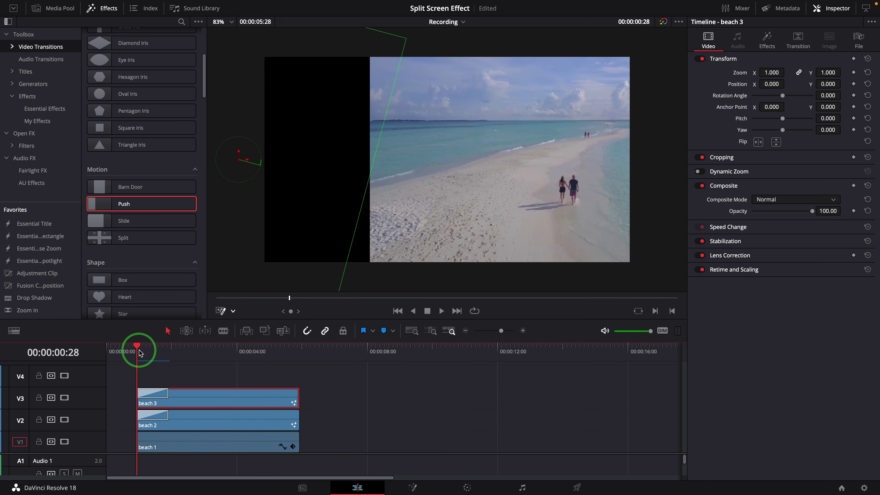
{"action": "left_click", "coordinate": [136, 351]}
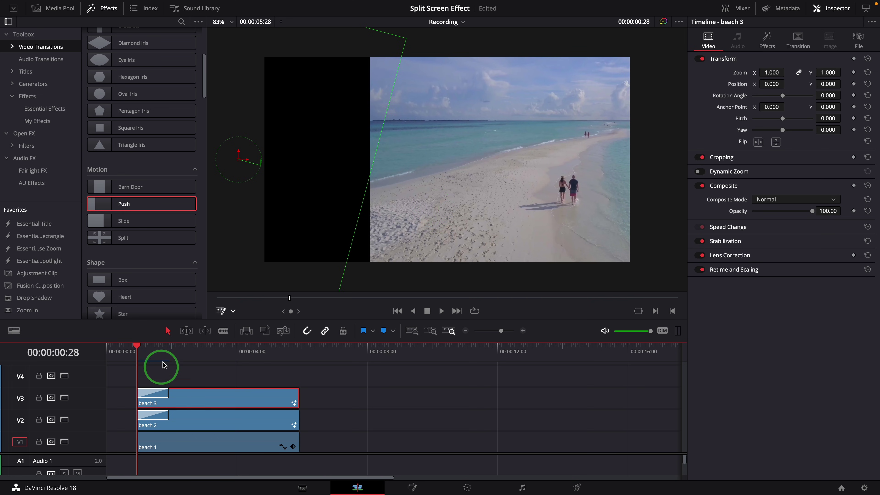
- Keyframe beach 1's Position at 00:00:01:28, then set Position X to 0 at 00:00:00:28
{"action": "left_click", "coordinate": [171, 346]}
{"action": "left_click_drag", "start_coordinate": [172, 347], "coordinate": [170, 348]}
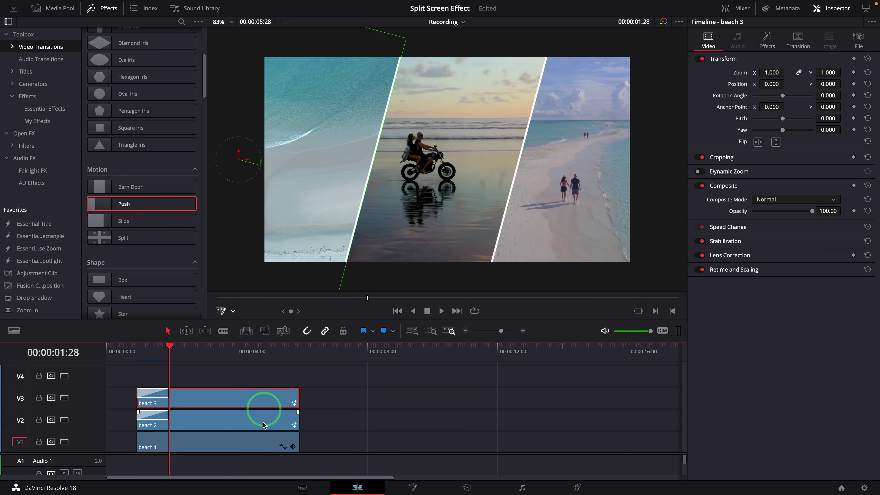
{"action": "left_click", "coordinate": [240, 448]}
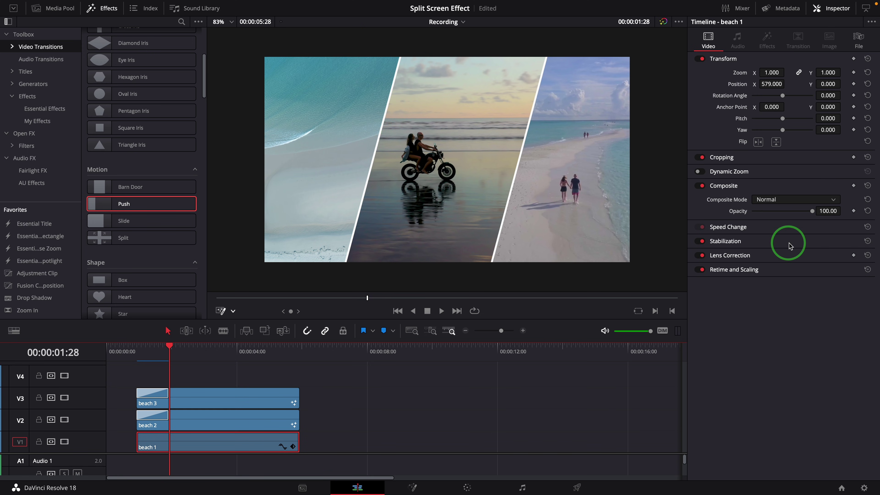
{"action": "left_click", "coordinate": [854, 84]}
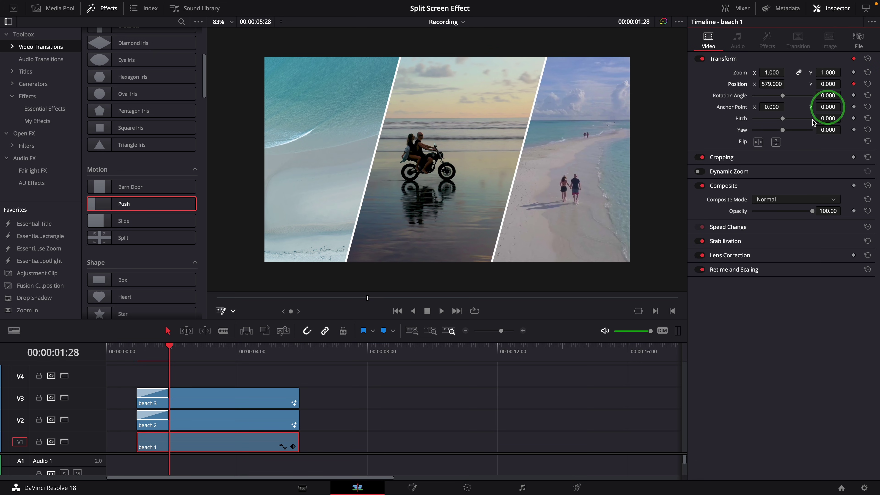
{"action": "left_click", "coordinate": [138, 355]}
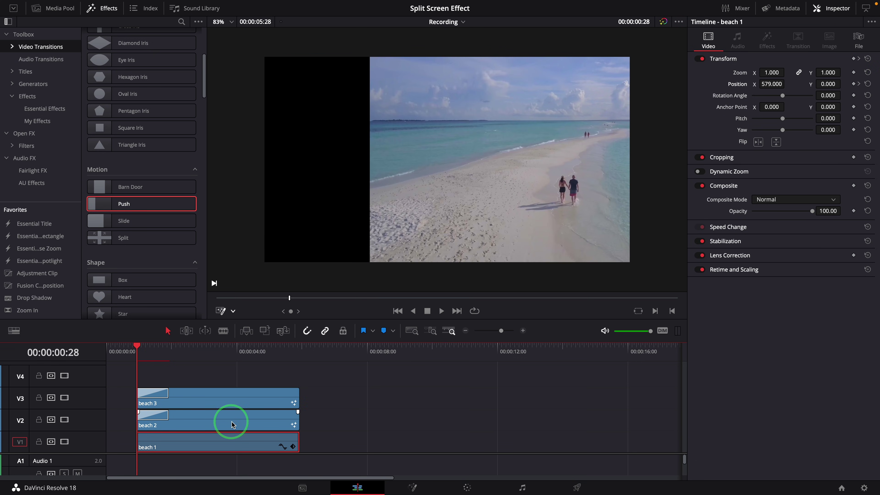
{"action": "left_click", "coordinate": [772, 84]}
{"action": "type", "text": "0"}
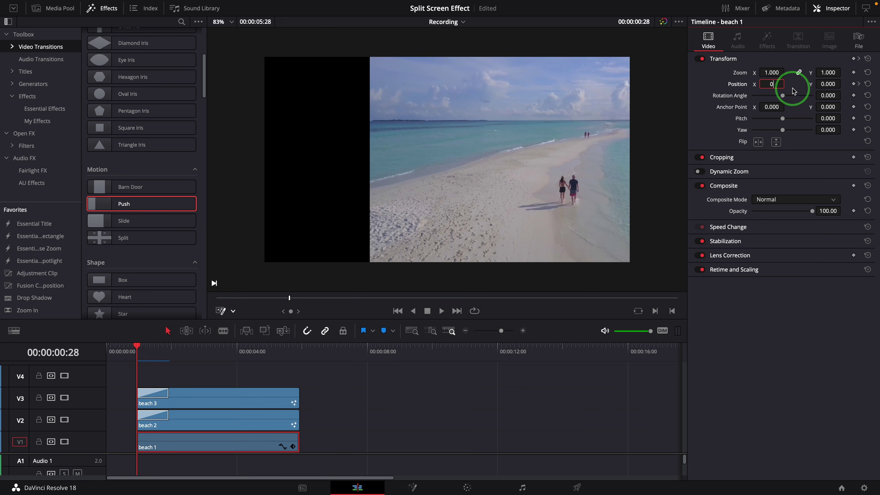
{"action": "key", "text": "Return"}
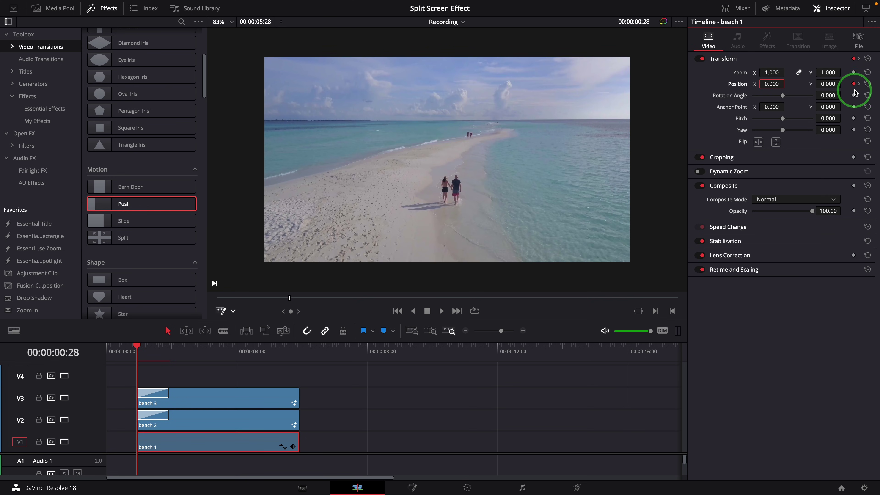
- Play back and scrub through beach 1's slide-in to check the animation
{"action": "left_click", "coordinate": [690, 231]}
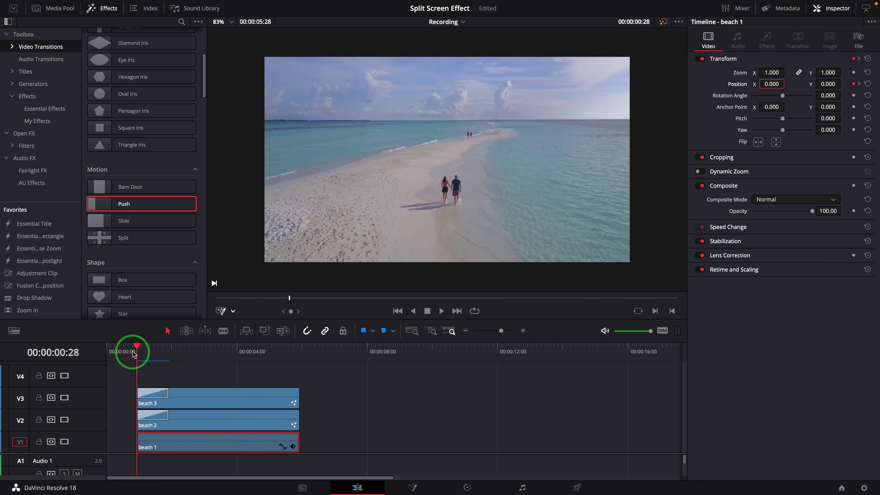
{"action": "left_click", "coordinate": [191, 371]}
{"action": "key", "text": "space"}
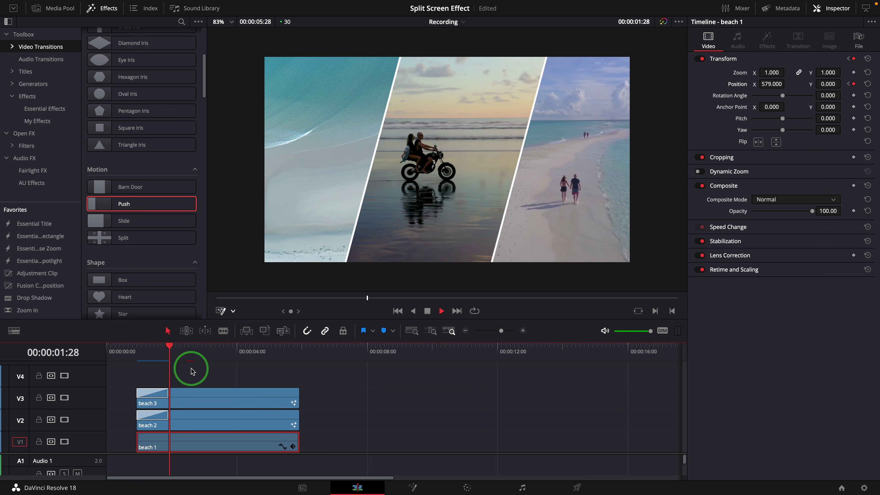
{"action": "left_click", "coordinate": [142, 351]}
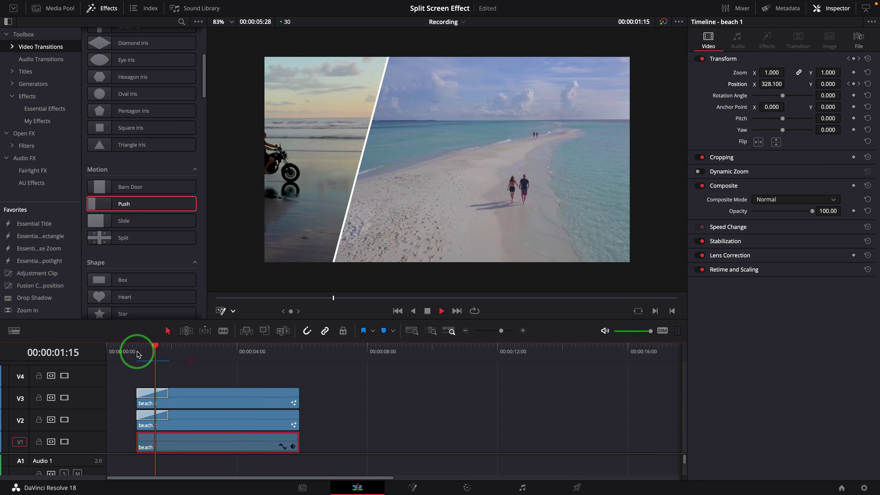
{"action": "left_click_drag", "start_coordinate": [156, 347], "coordinate": [151, 352]}
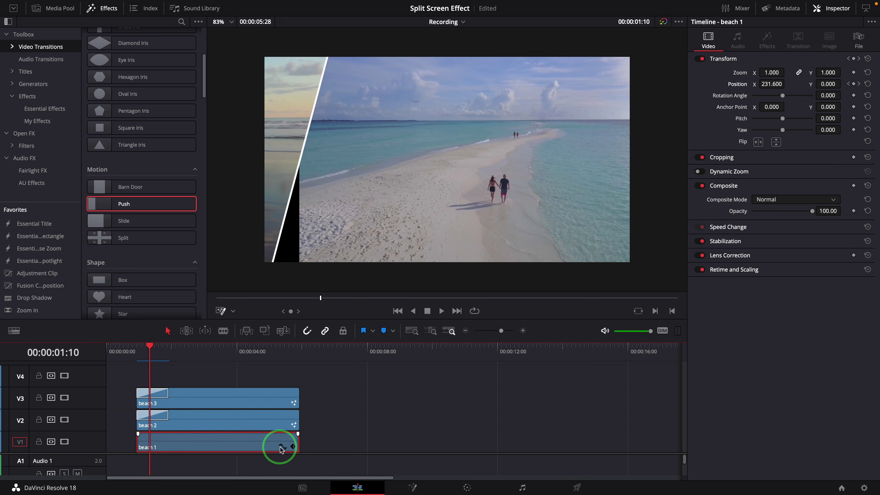
- Drag beach 1's Position X keyframe later and replay the split-screen animation from 00:00:00:28
{"action": "left_click", "coordinate": [293, 447]}
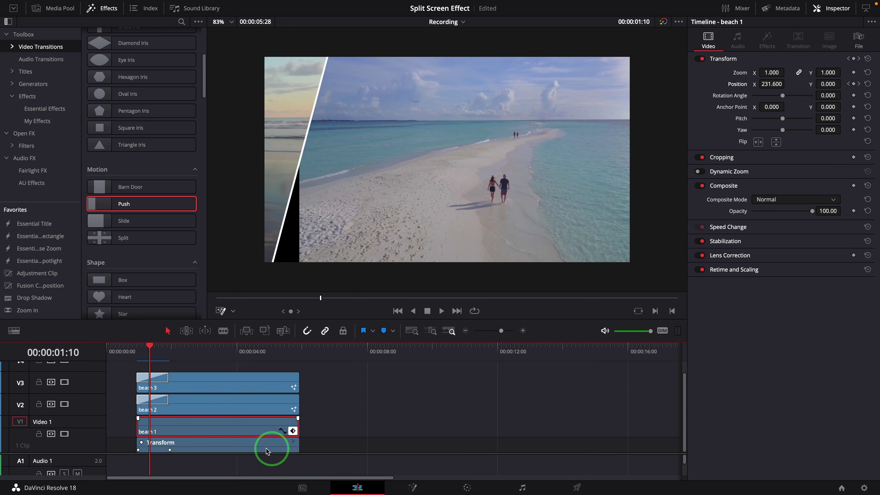
{"action": "left_click_drag", "start_coordinate": [139, 450], "coordinate": [147, 450]}
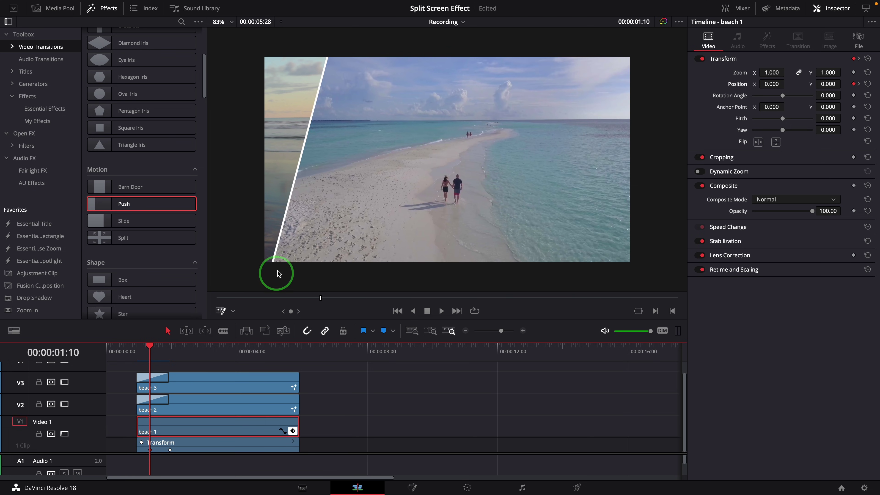
{"action": "left_click", "coordinate": [137, 347]}
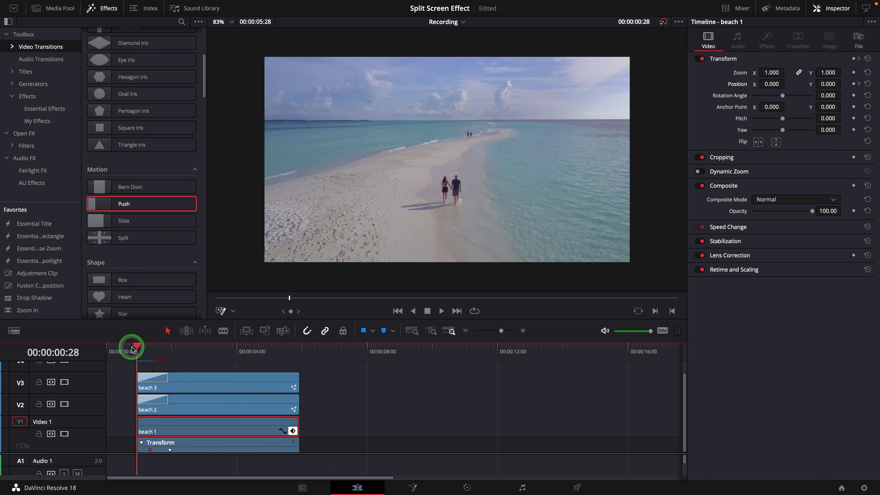
{"action": "key", "text": "space"}
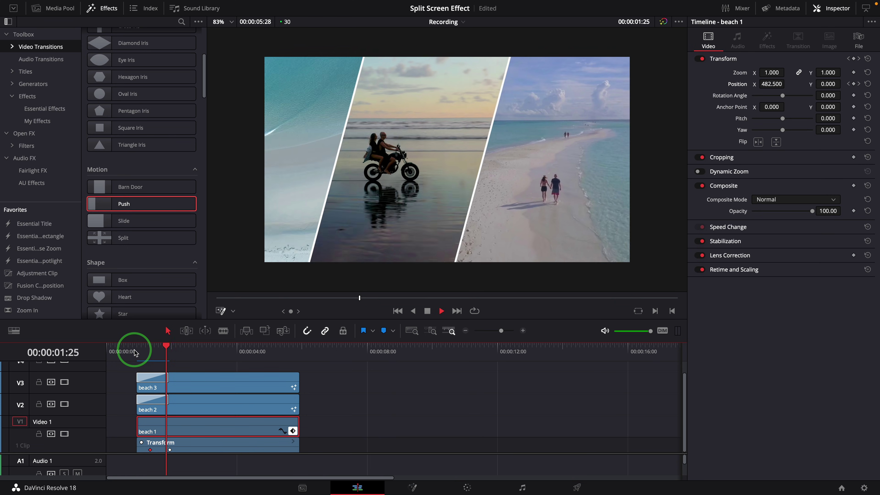
{"action": "left_click", "coordinate": [135, 348]}
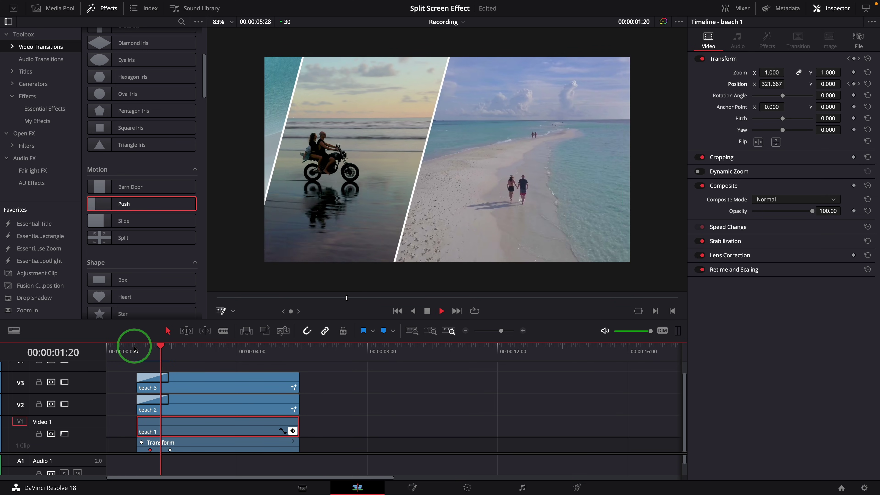
{"action": "left_click", "coordinate": [134, 348]}
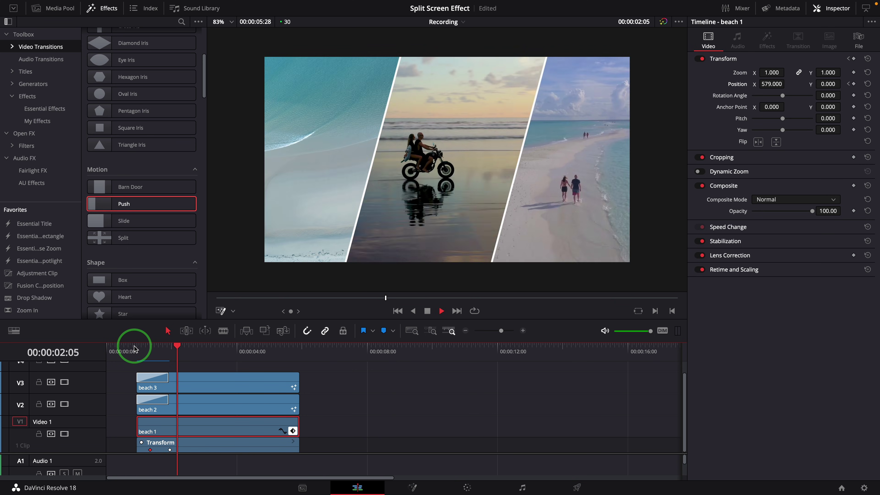
{"action": "key", "text": "space"}
- Set the Push transition's Ease to In & Out, preview it, then select beach 3's transform settings
{"action": "left_click", "coordinate": [162, 406]}
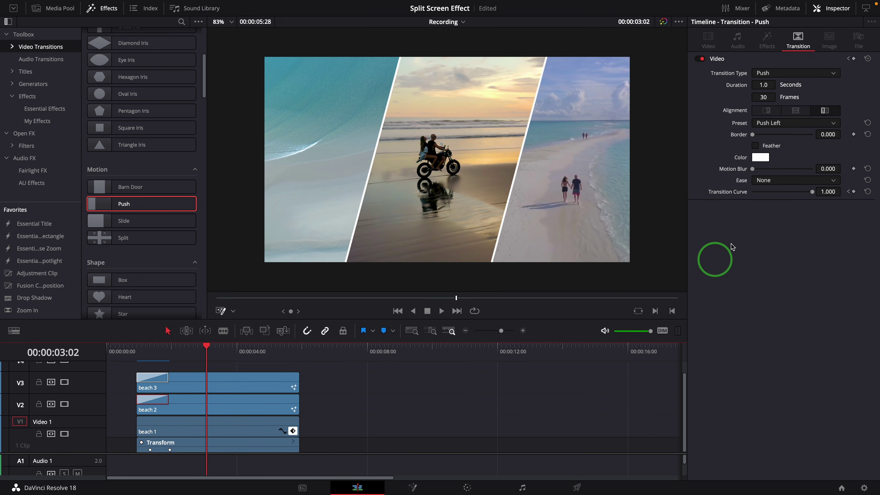
{"action": "left_click", "coordinate": [766, 180]}
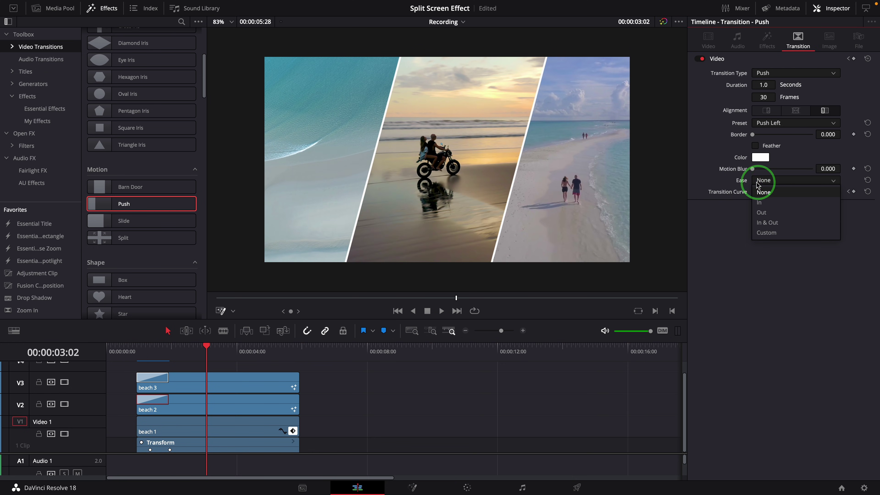
{"action": "left_click", "coordinate": [772, 222]}
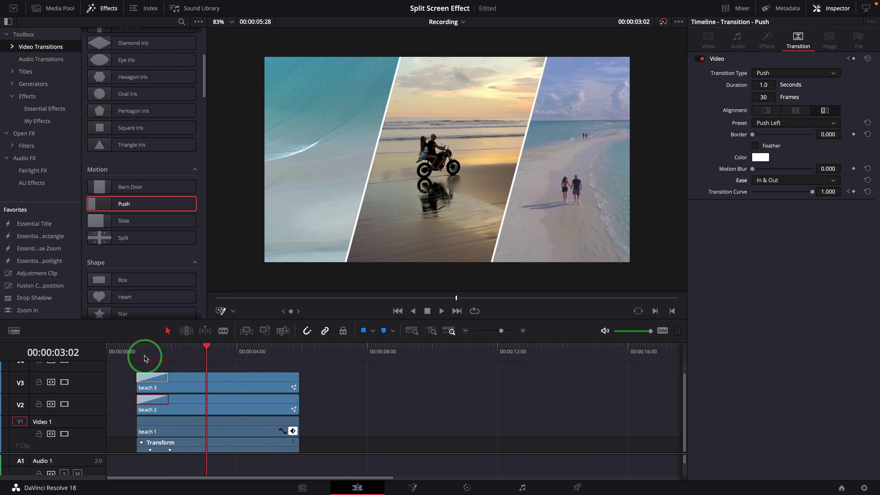
{"action": "left_click", "coordinate": [126, 353]}
{"action": "key", "text": "space"}
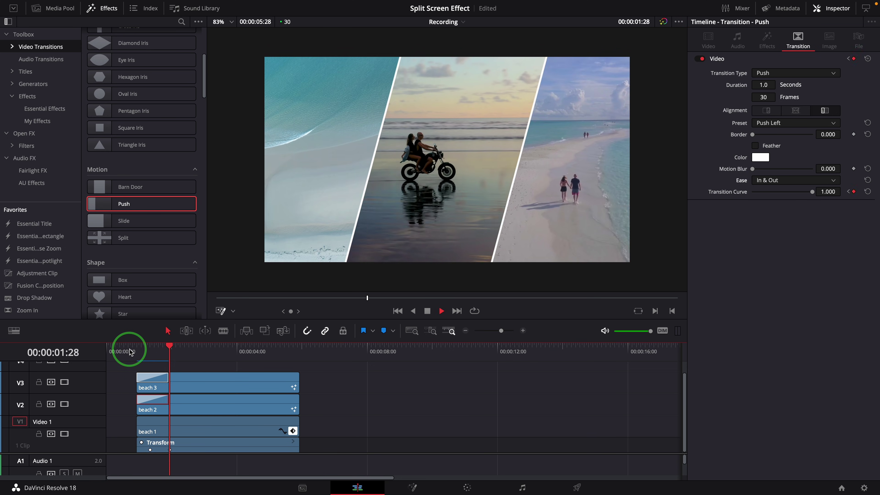
{"action": "left_click", "coordinate": [130, 353]}
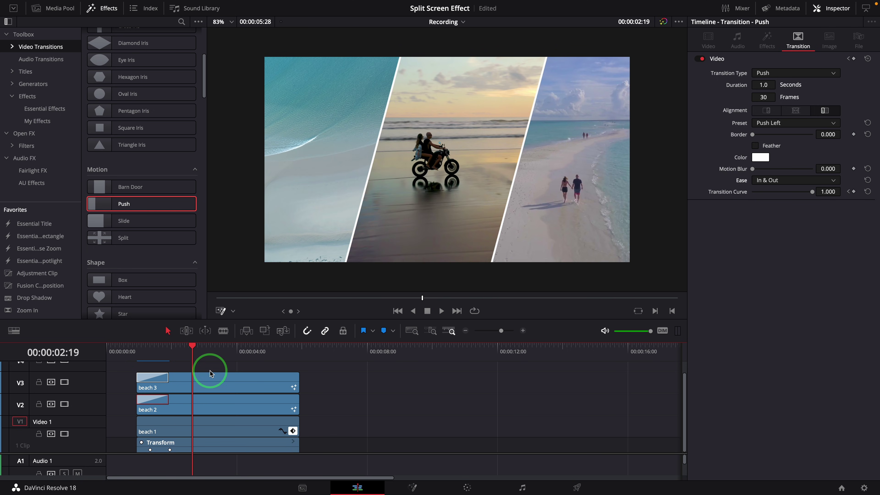
{"action": "left_click", "coordinate": [242, 376]}
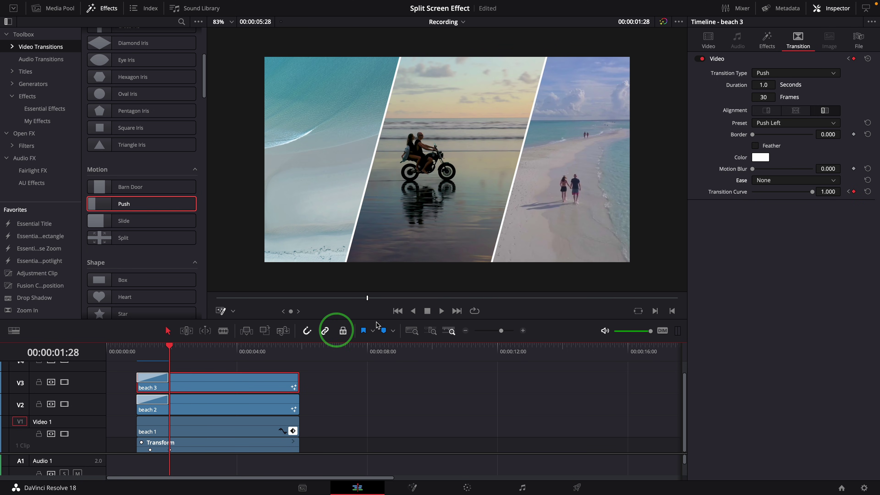
{"action": "left_click", "coordinate": [709, 40]}
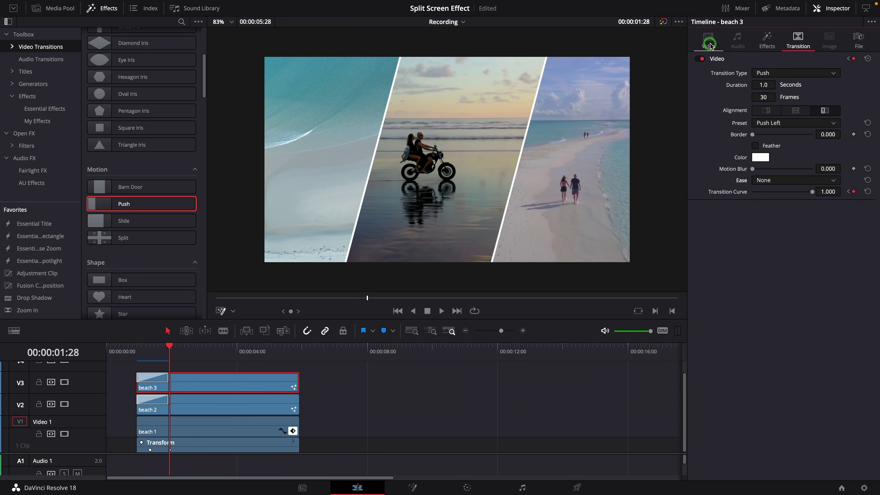
- Bring up beach 3's applied effects in the Inspector
{"action": "left_click", "coordinate": [767, 40]}
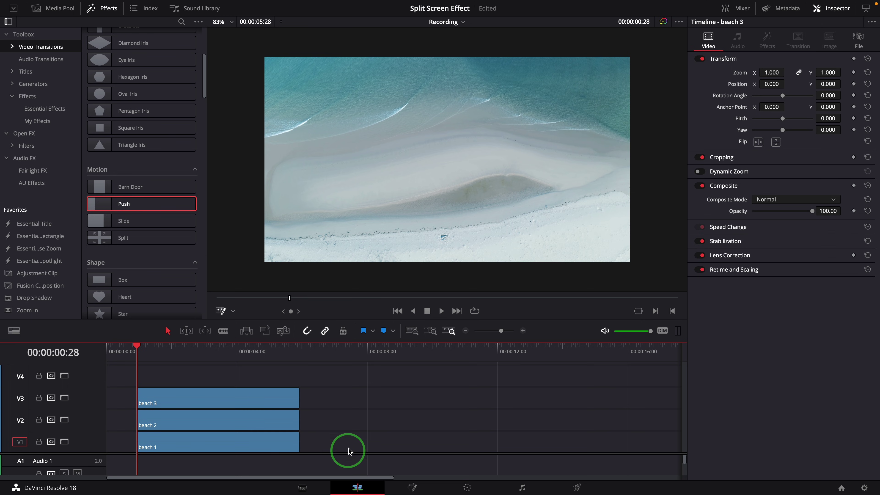
- Apply Essential Radial Wipe to beach 3 with Wipe Angle 180 and Angle 70
{"action": "left_click", "coordinate": [61, 109]}
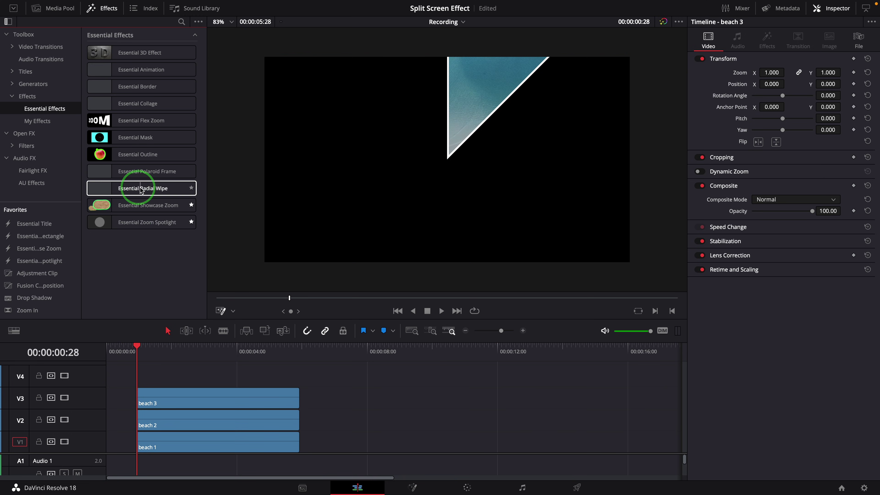
{"action": "left_click", "coordinate": [133, 190]}
{"action": "left_click_drag", "start_coordinate": [132, 191], "coordinate": [197, 402]}
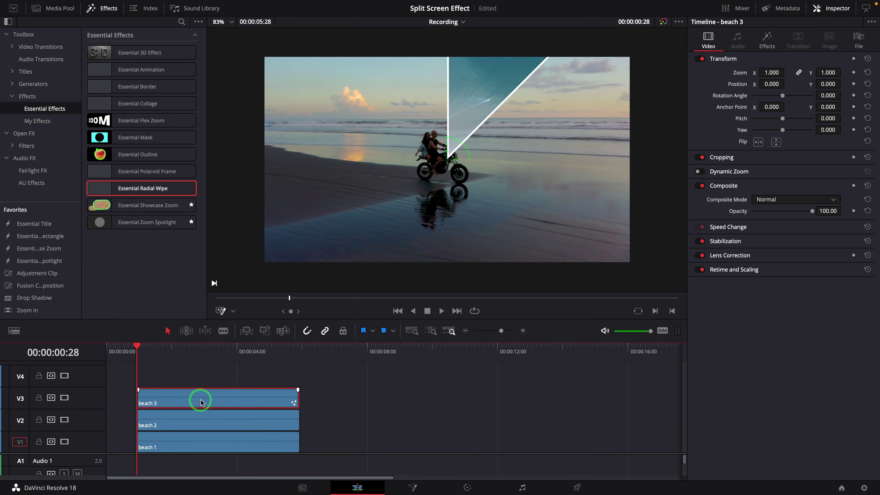
{"action": "left_click", "coordinate": [766, 40]}
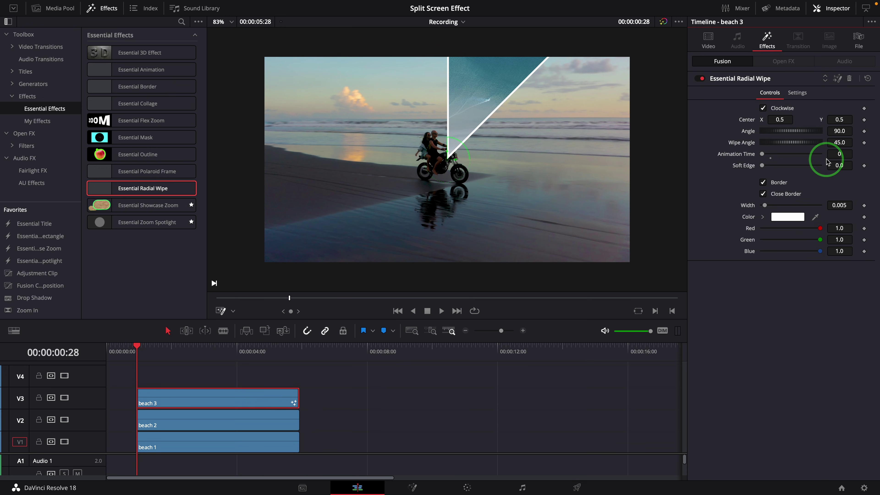
{"action": "left_click", "coordinate": [833, 141]}
{"action": "type", "text": "180"}
{"action": "key", "text": "Tab"}
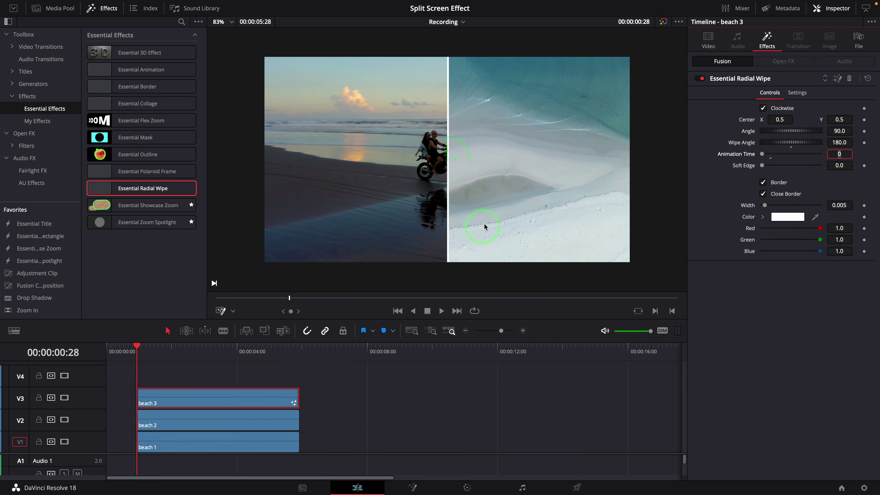
{"action": "left_click_drag", "start_coordinate": [771, 137], "coordinate": [778, 132]}
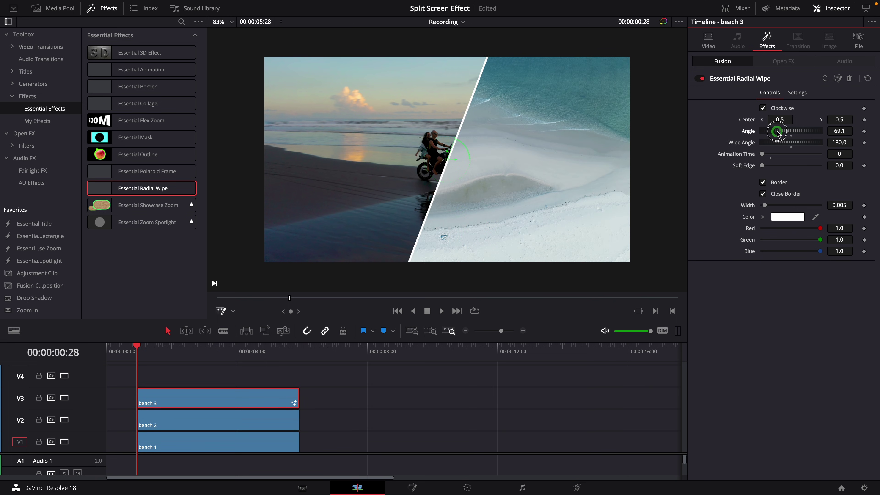
{"action": "type", "text": "70"}
{"action": "key", "text": "Tab"}
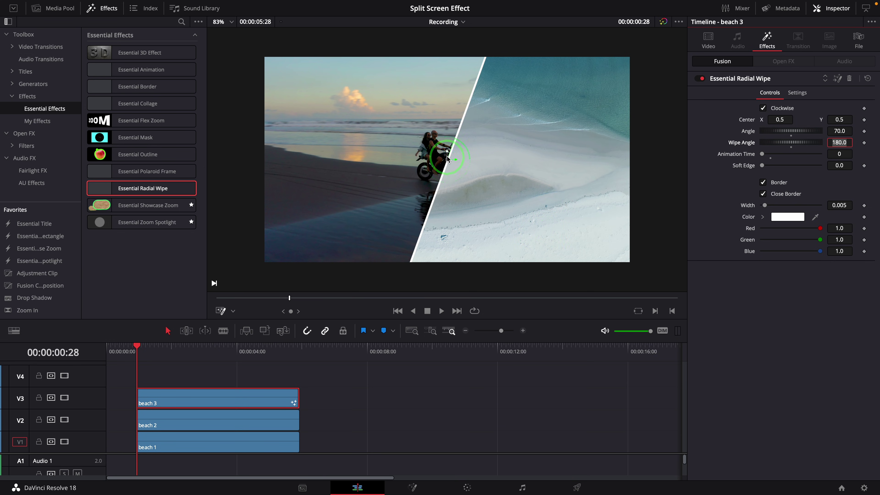
- Slide beach 2 left to Position X -397 and play the two-clip split
{"action": "left_click", "coordinate": [254, 418]}
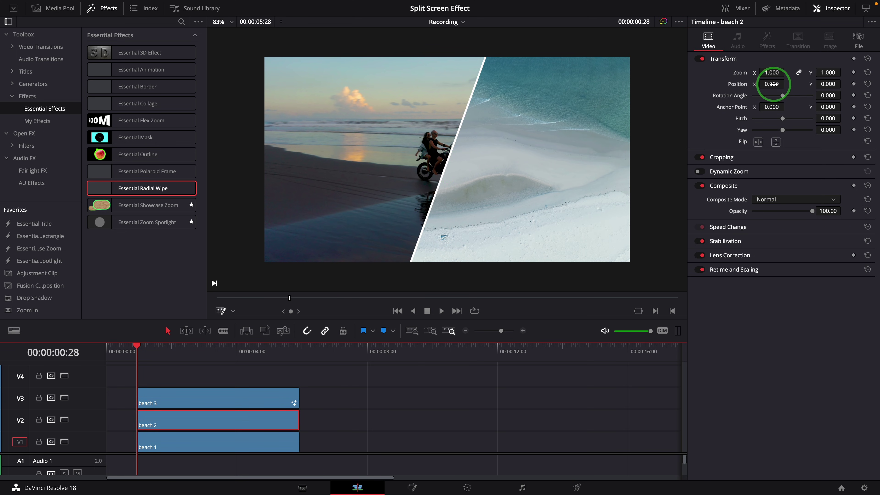
{"action": "left_click_drag", "start_coordinate": [772, 83], "coordinate": [569, 93]}
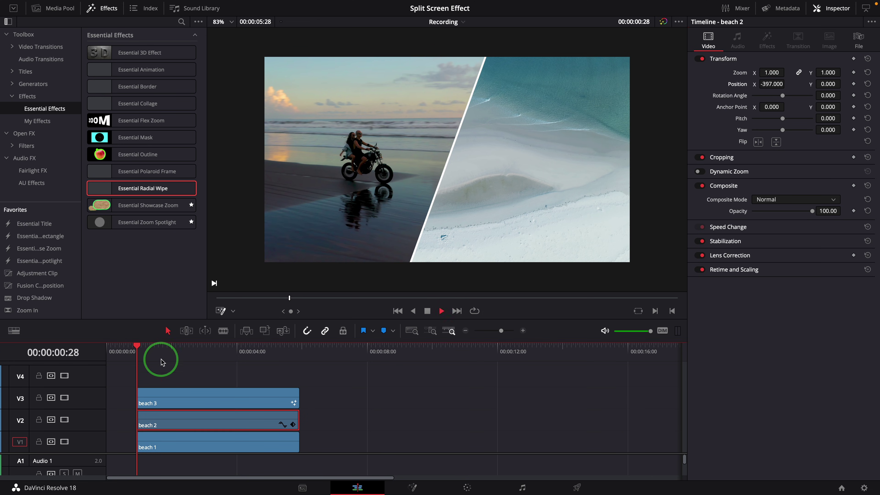
{"action": "key", "text": "space"}
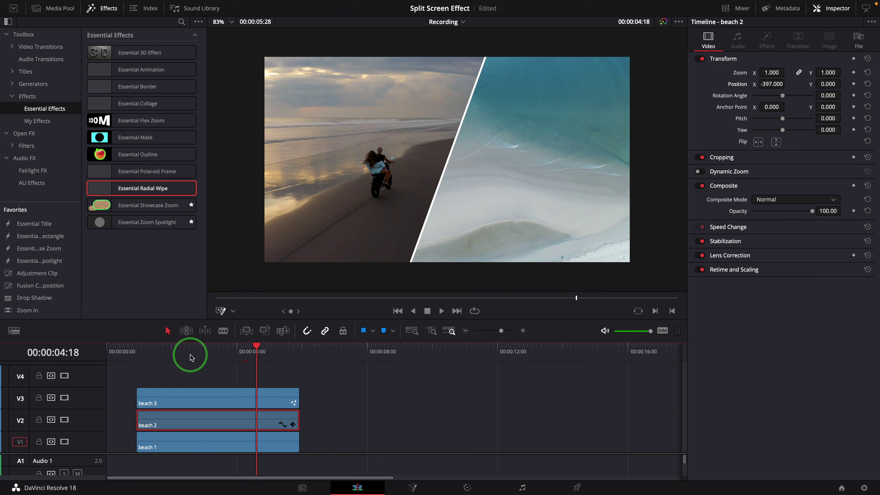
{"action": "left_click", "coordinate": [184, 352]}
{"action": "left_click", "coordinate": [219, 400]}
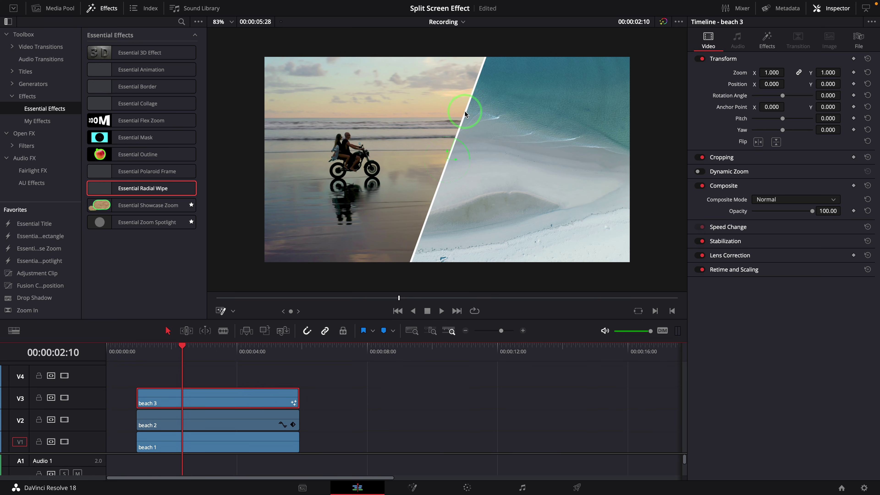
{"action": "left_click", "coordinate": [767, 39]}
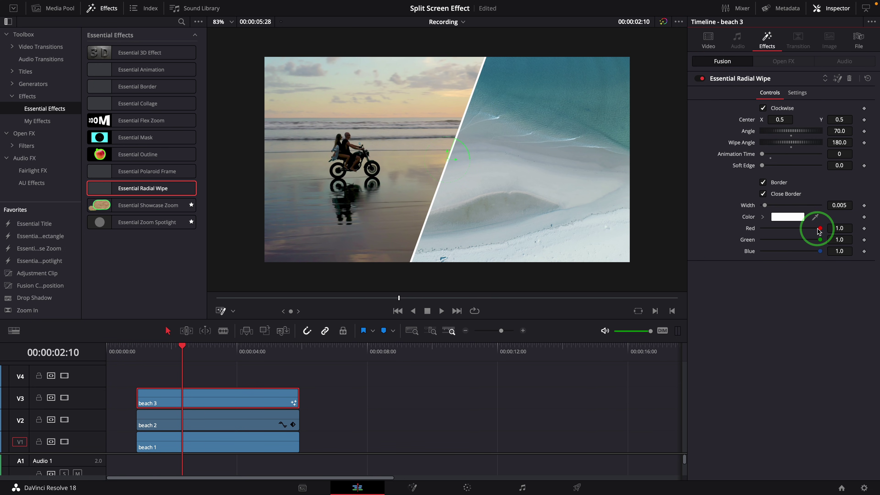
{"action": "left_click_drag", "start_coordinate": [814, 231], "coordinate": [729, 236]}
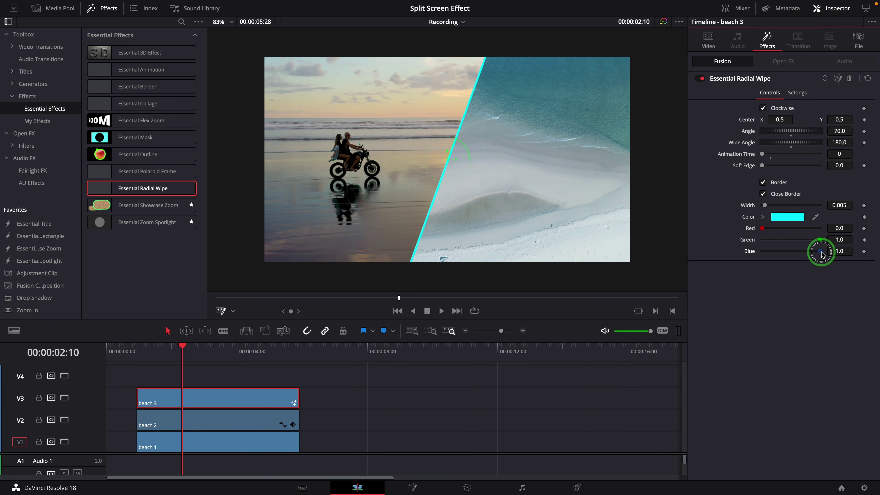
{"action": "left_click_drag", "start_coordinate": [820, 251], "coordinate": [736, 257]}
{"action": "left_click_drag", "start_coordinate": [762, 228], "coordinate": [821, 229]}
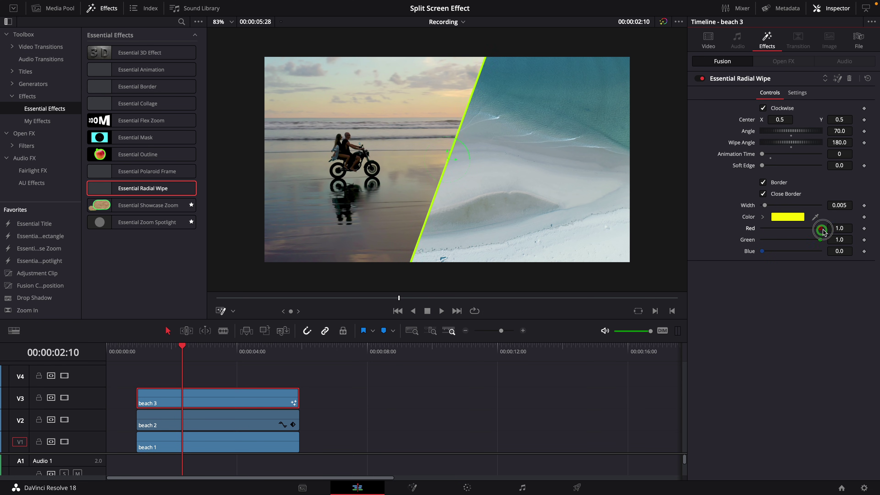
{"action": "double_click", "coordinate": [750, 219]}
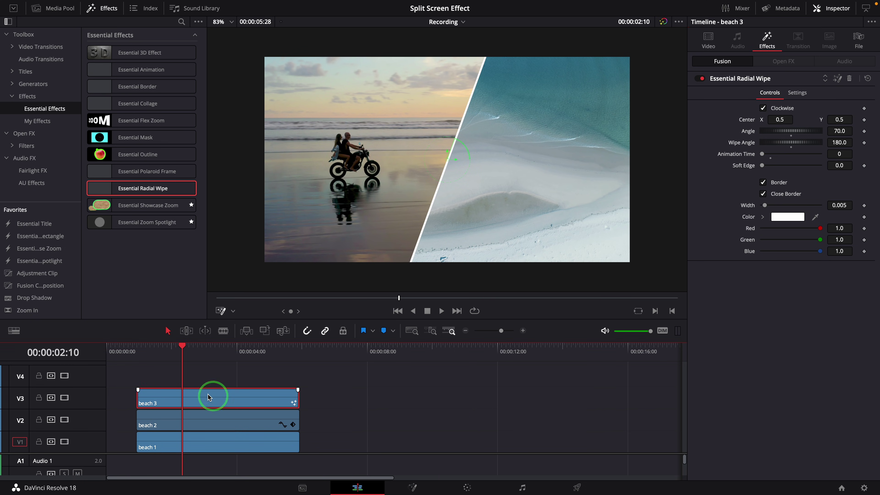
{"action": "left_click_drag", "start_coordinate": [147, 359], "coordinate": [205, 351]}
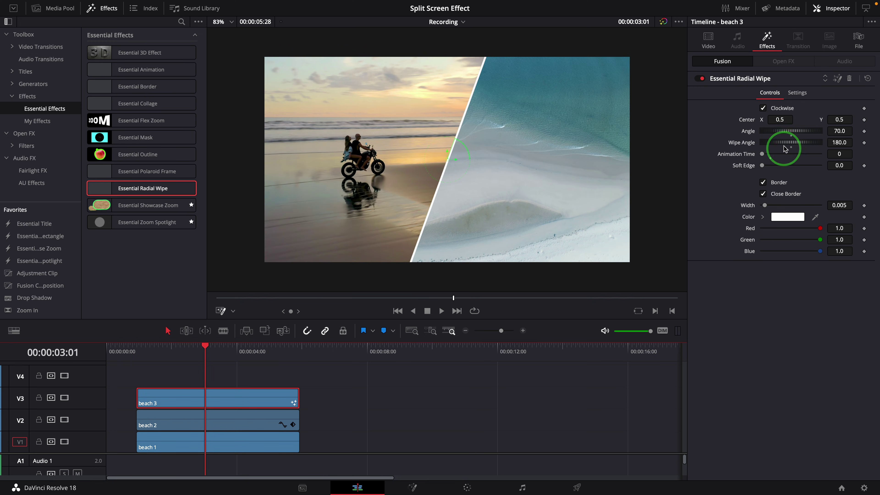
- Move beach 3's radial wipe Center X to 0.666
{"action": "left_click", "coordinate": [784, 120]}
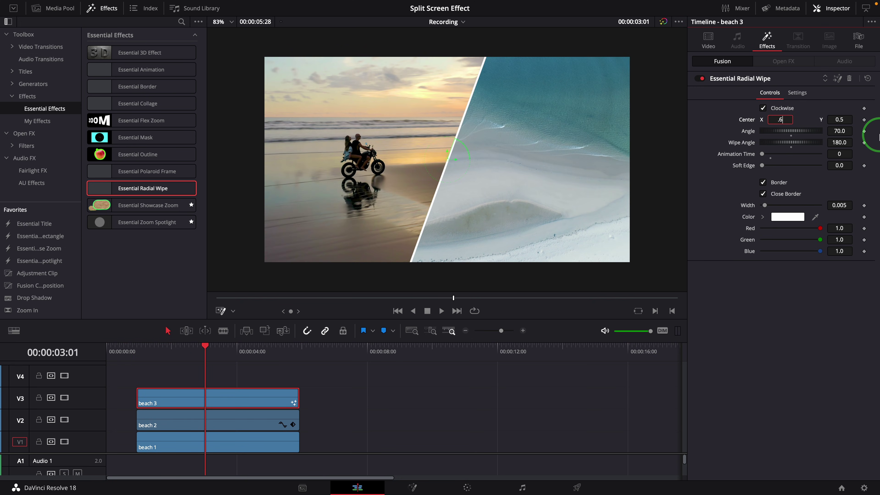
{"action": "type", "text": ".666"}
{"action": "key", "text": "Tab"}
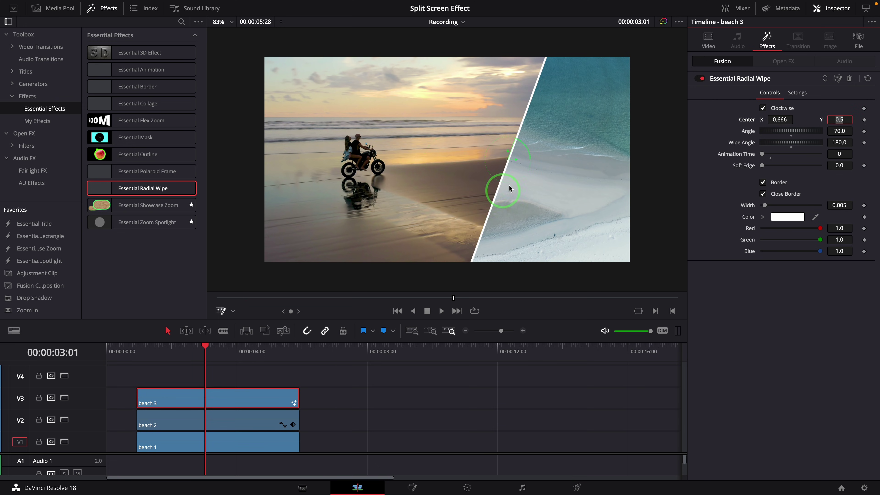
- Paste beach 3's Fusion Effects onto beach 2 and set its wipe Center X to 0.333
{"action": "right_click", "coordinate": [270, 408]}
{"action": "left_click", "coordinate": [295, 133]}
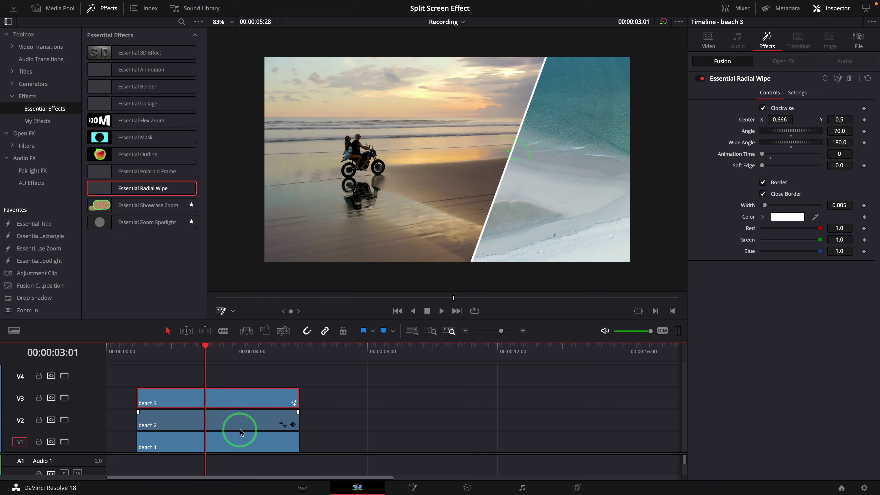
{"action": "left_click", "coordinate": [243, 421]}
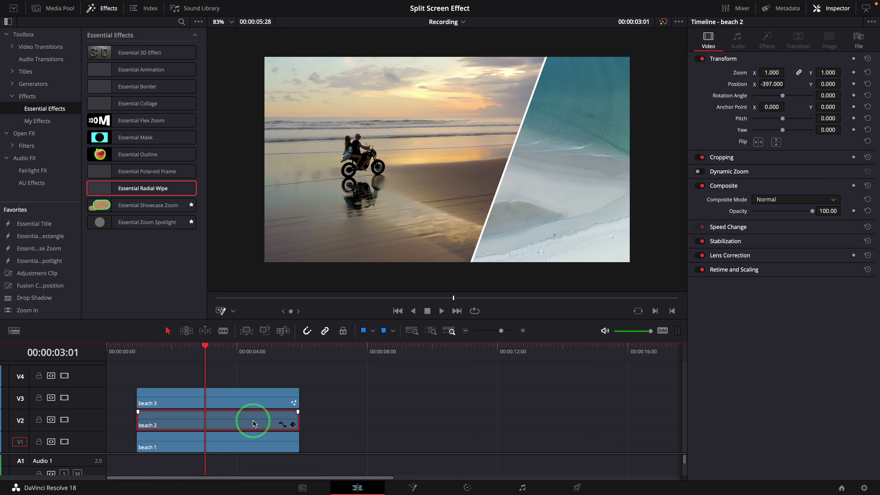
{"action": "right_click", "coordinate": [254, 423]}
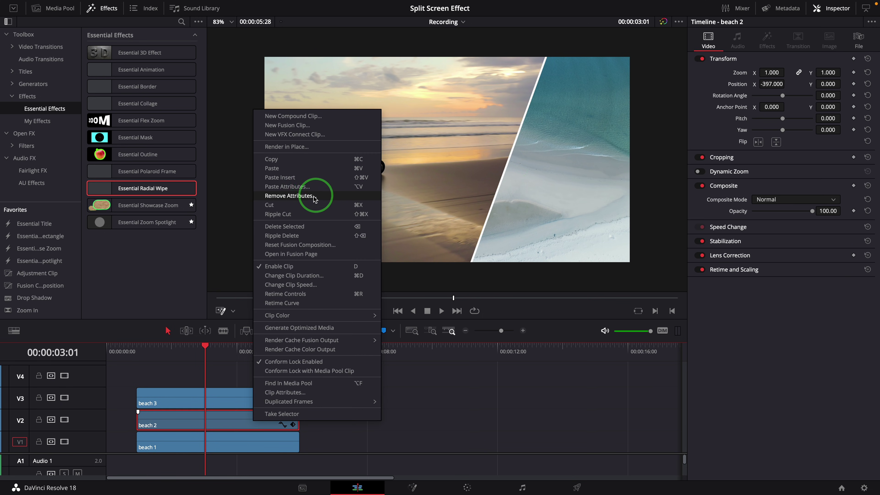
{"action": "left_click", "coordinate": [325, 188]}
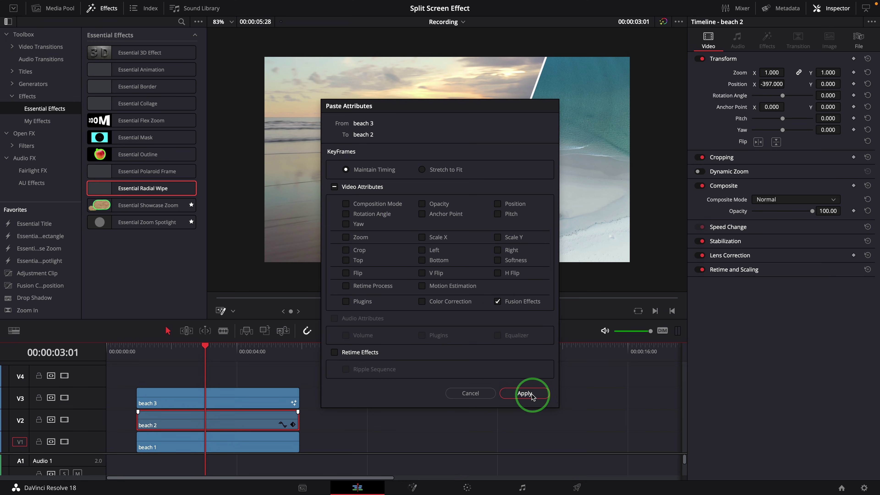
{"action": "left_click", "coordinate": [525, 393]}
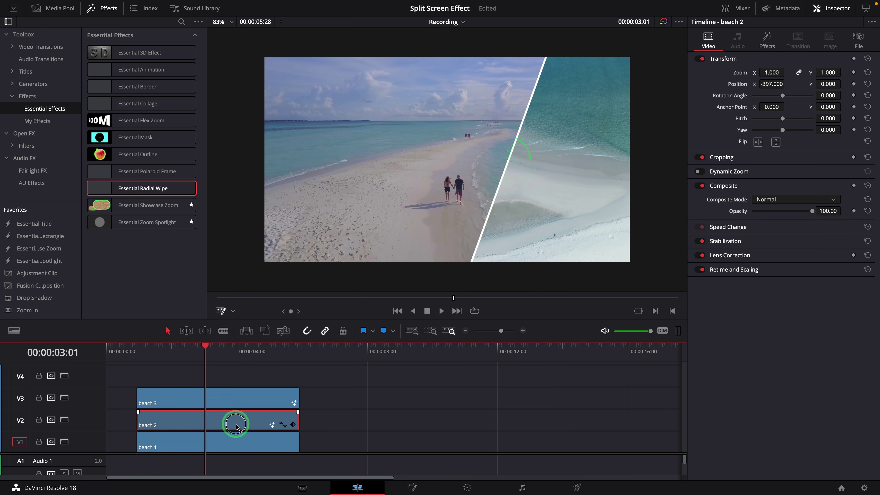
{"action": "left_click", "coordinate": [768, 41]}
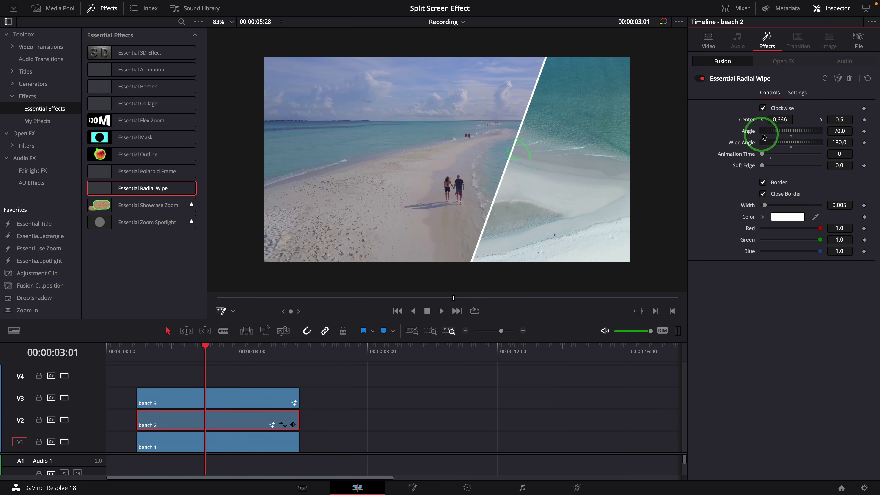
{"action": "left_click", "coordinate": [780, 119]}
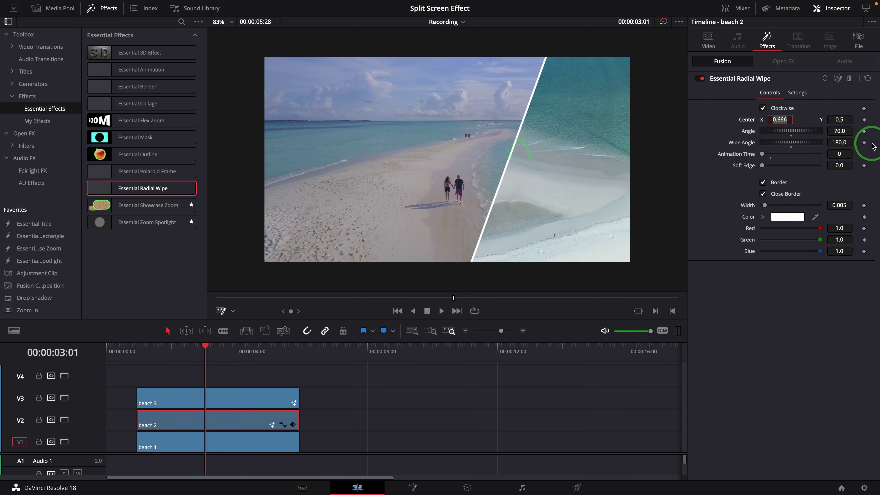
{"action": "key", "text": "Tab"}
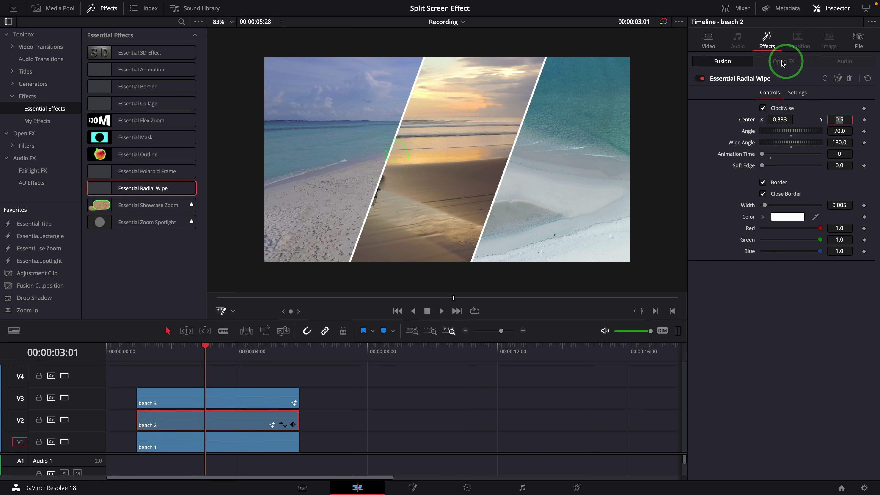
- Reset beach 2's Position X to centre and move beach 1 to Position X -667
{"action": "left_click", "coordinate": [708, 45]}
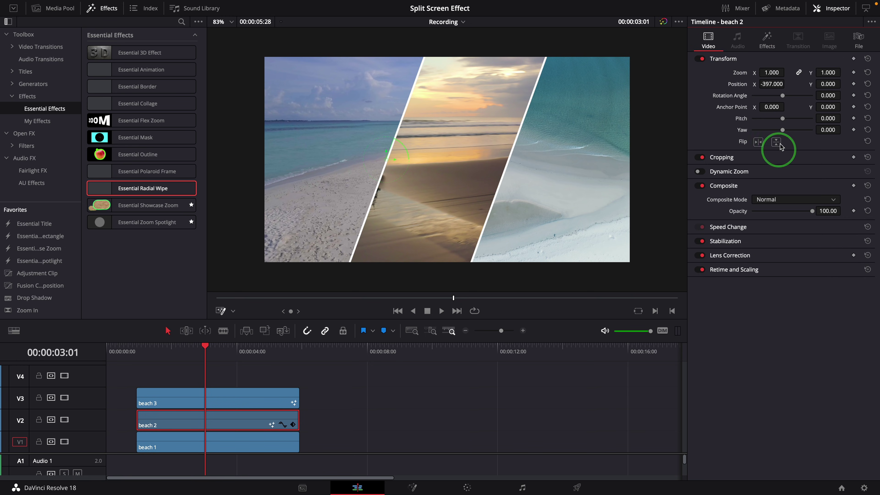
{"action": "double_click", "coordinate": [738, 85]}
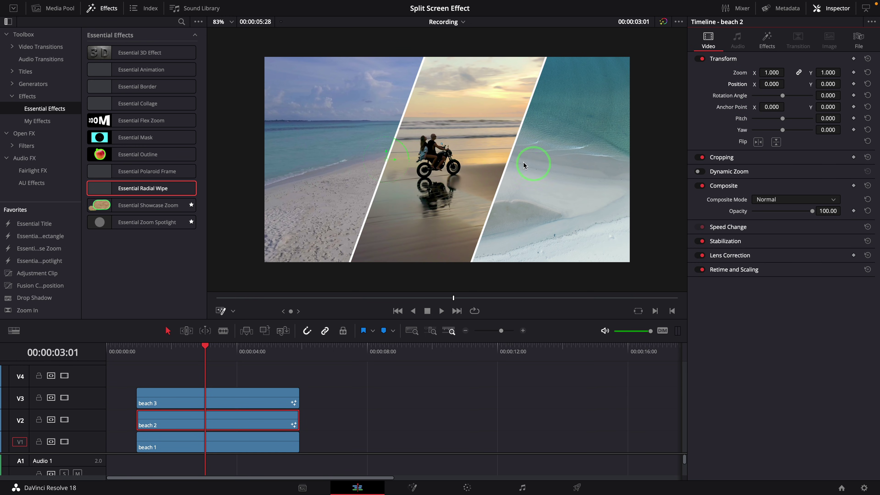
{"action": "left_click", "coordinate": [200, 448]}
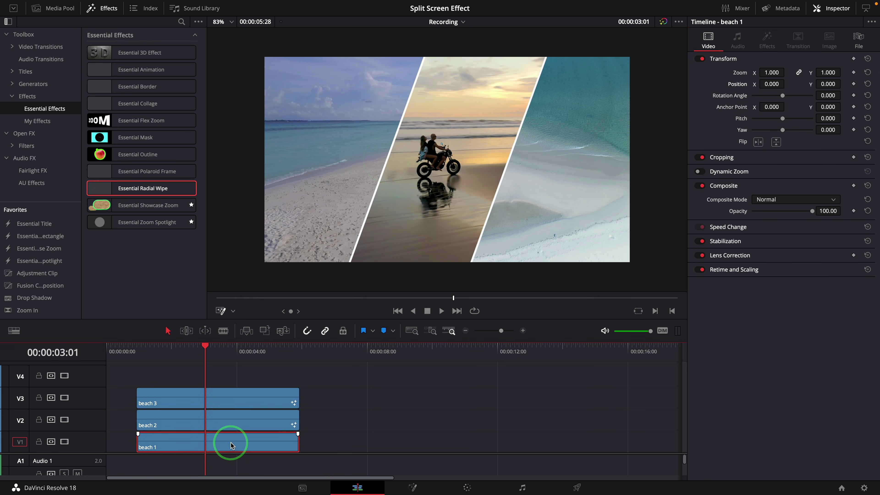
{"action": "left_click_drag", "start_coordinate": [772, 84], "coordinate": [468, 98]}
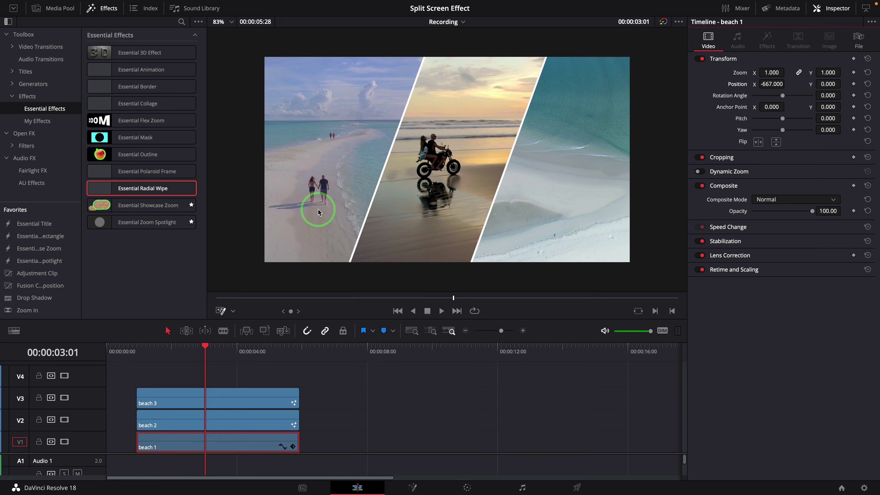
- Drag a Push transition from Video Transitions onto the start of beach 3
{"action": "left_click", "coordinate": [197, 399]}
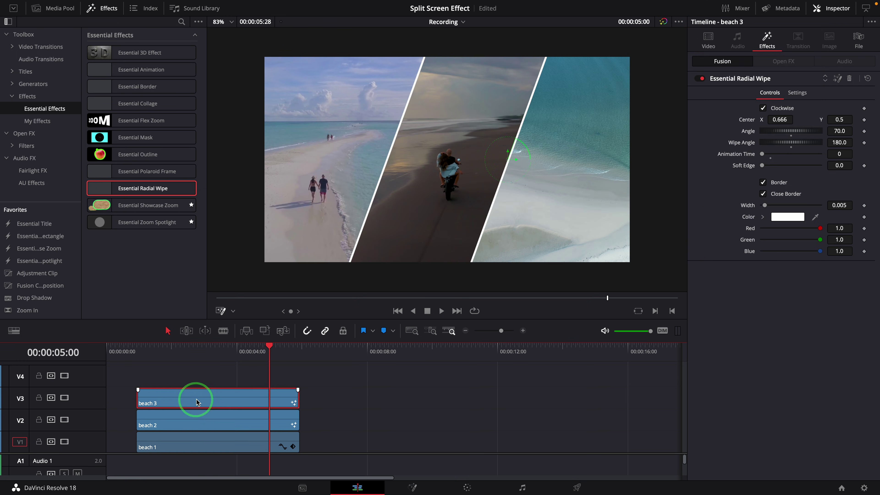
{"action": "left_click", "coordinate": [40, 47]}
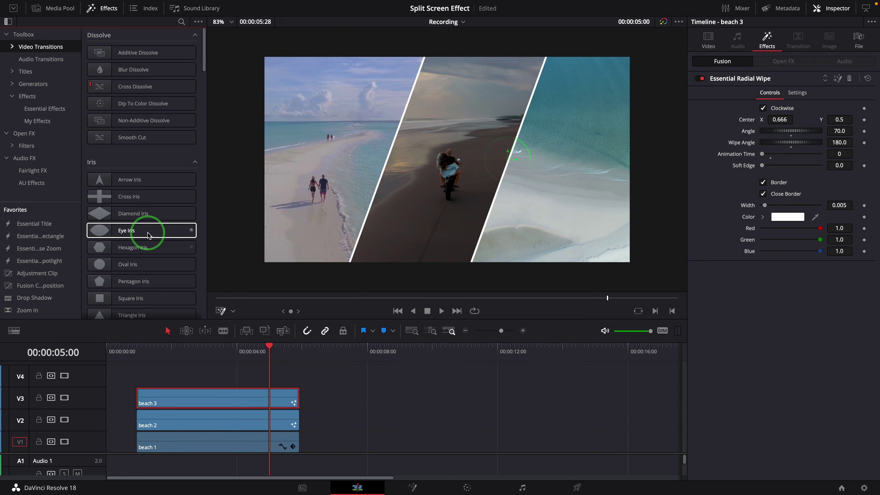
{"action": "scroll", "coordinate": [158, 230], "scroll_direction": "down", "scroll_amount": 5}
{"action": "left_click_drag", "start_coordinate": [101, 162], "coordinate": [153, 416]}
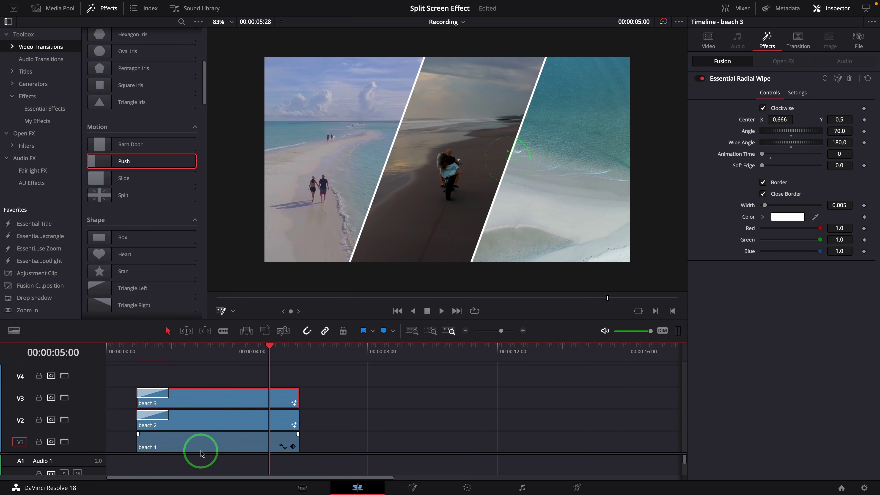
- Set beach 3's Push transition preset to Push Right
{"action": "left_click", "coordinate": [163, 394]}
{"action": "left_click", "coordinate": [153, 352]}
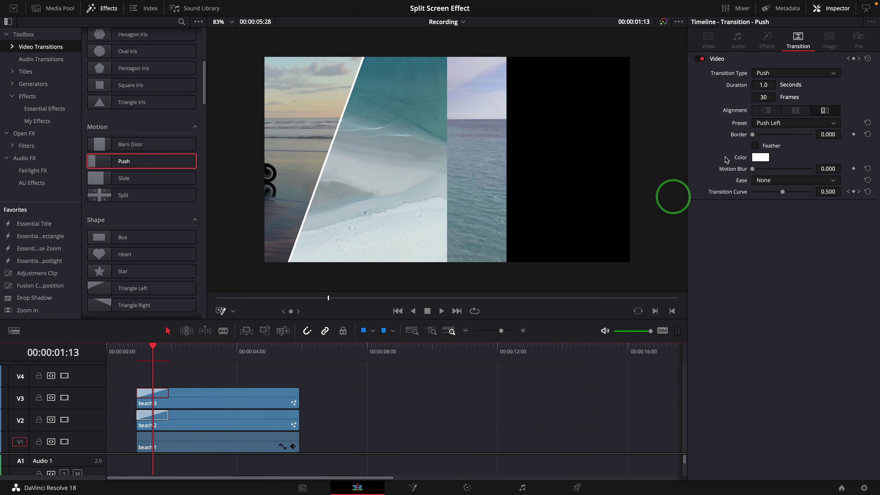
{"action": "left_click", "coordinate": [806, 124]}
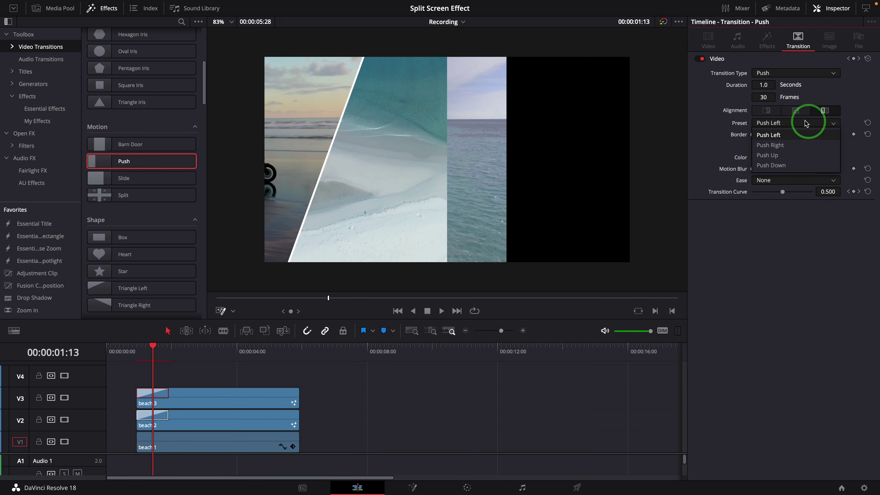
{"action": "left_click", "coordinate": [791, 145]}
- Keyframe beach 1's Position at the transition's end and set X to 0 at 00:00:01:12
{"action": "left_click", "coordinate": [169, 353]}
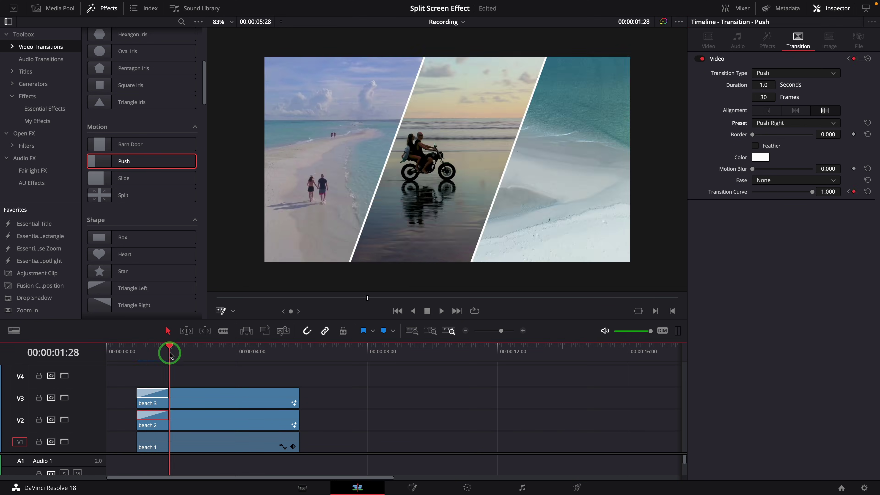
{"action": "left_click", "coordinate": [210, 436]}
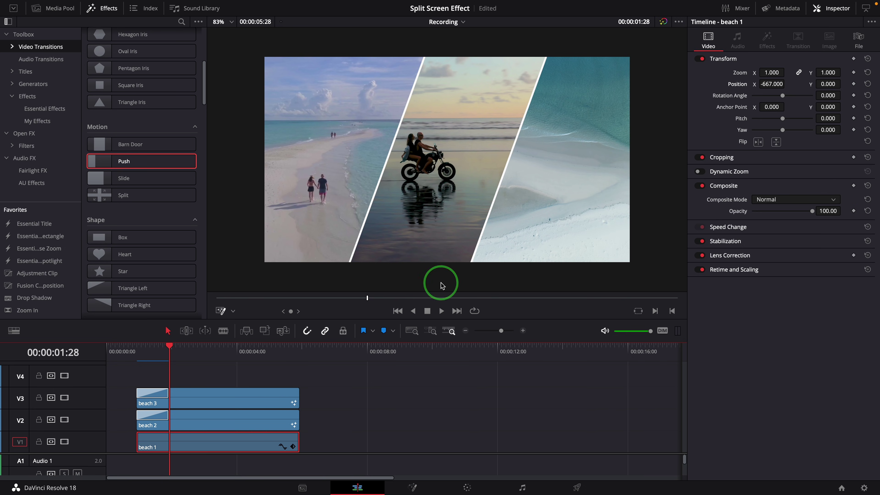
{"action": "left_click", "coordinate": [852, 84]}
{"action": "left_click", "coordinate": [151, 351]}
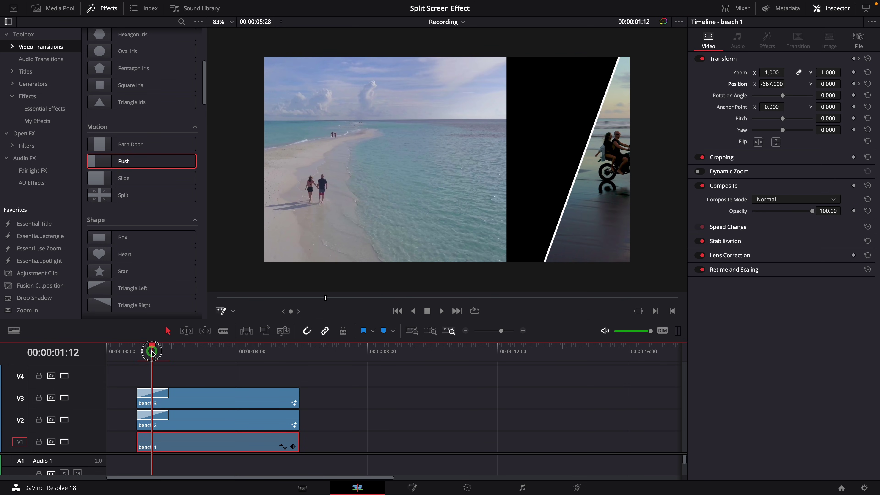
{"action": "double_click", "coordinate": [772, 84]}
{"action": "type", "text": "0"}
{"action": "key", "text": "Return"}
- Shift beach 3 slightly later than beach 2 and replay the staggered Push transitions
{"action": "left_click", "coordinate": [166, 392]}
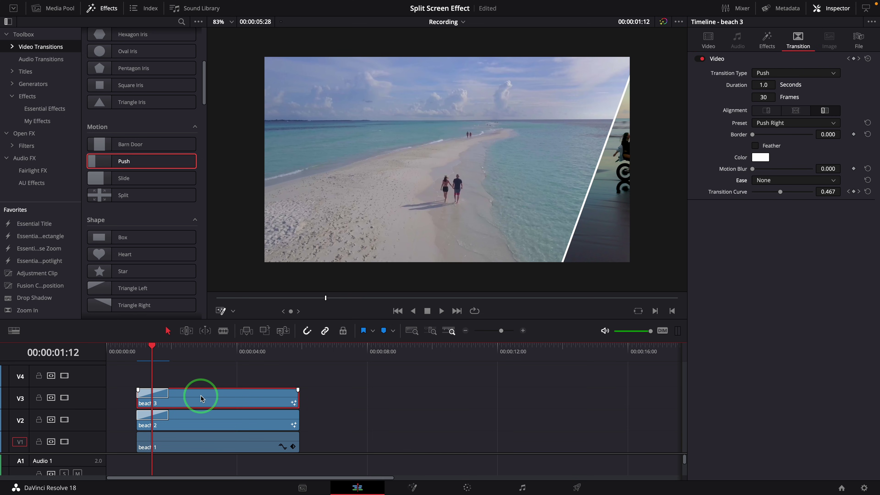
{"action": "left_click_drag", "start_coordinate": [202, 398], "coordinate": [218, 399]}
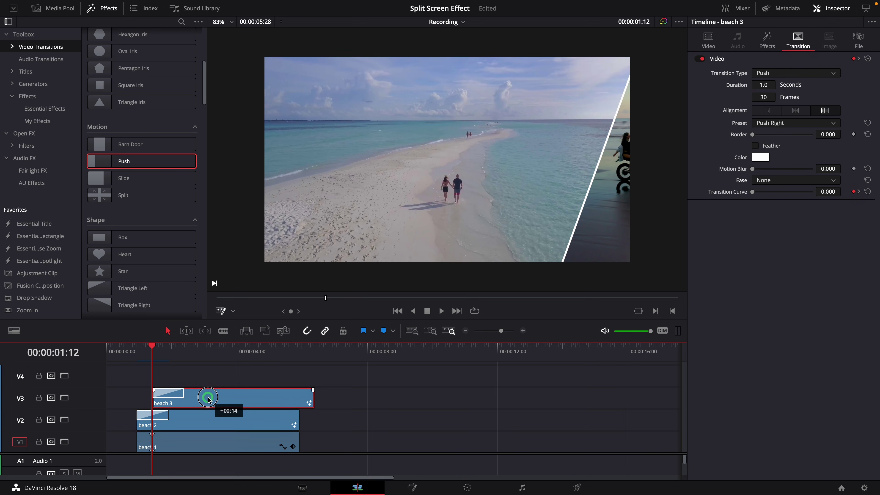
{"action": "left_click", "coordinate": [132, 351]}
{"action": "key", "text": "space"}
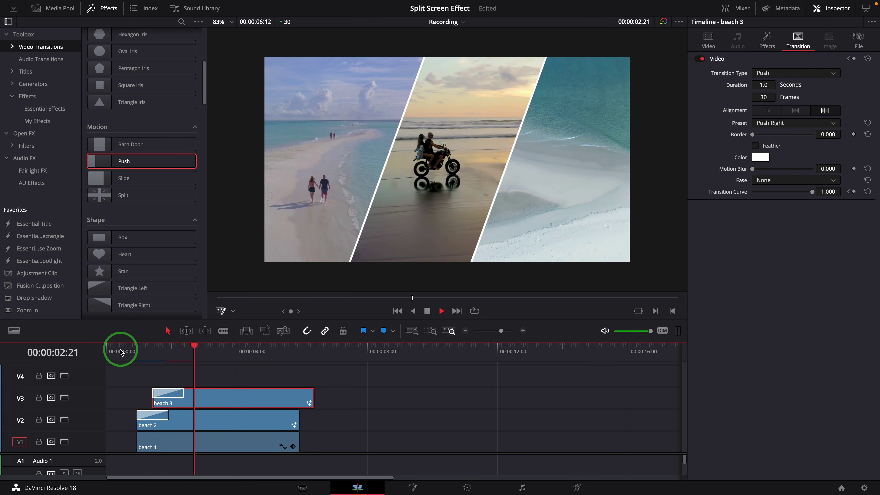
{"action": "left_click", "coordinate": [130, 351]}
{"action": "key", "text": "space"}
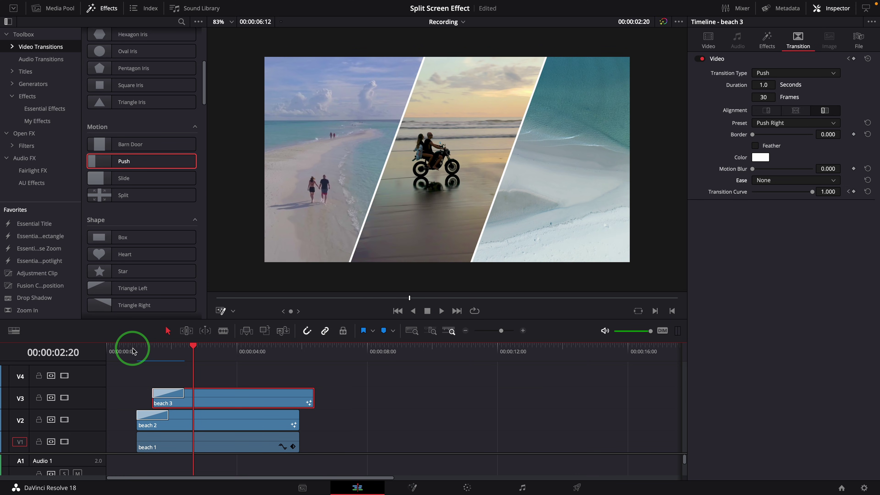
{"action": "left_click", "coordinate": [171, 393]}
{"action": "left_click", "coordinate": [130, 352]}
{"action": "key", "text": "space"}
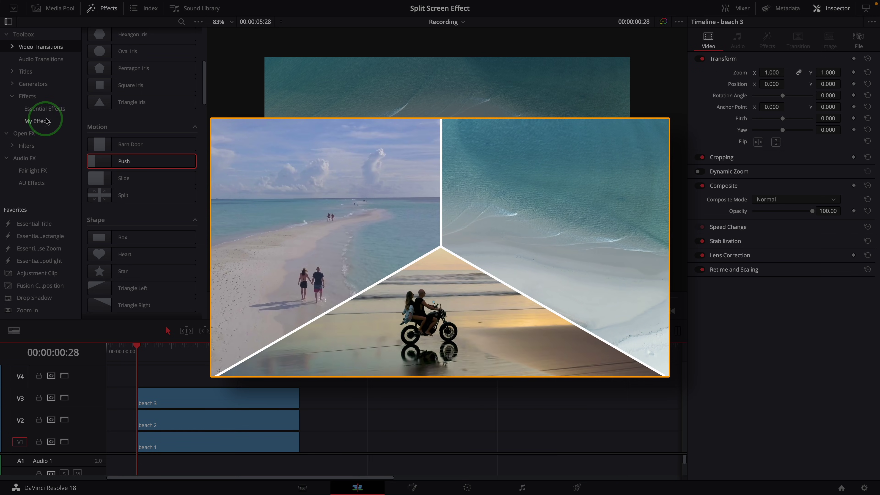
- Apply Essential Radial Wipe to beach 3 with Wipe Angle 120 and Animation Time 15
{"action": "left_click", "coordinate": [44, 108]}
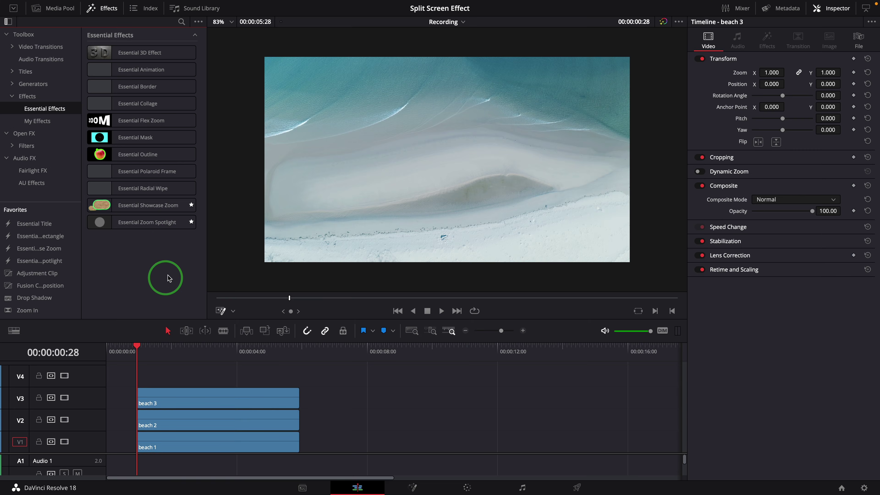
{"action": "left_click_drag", "start_coordinate": [122, 189], "coordinate": [271, 402]}
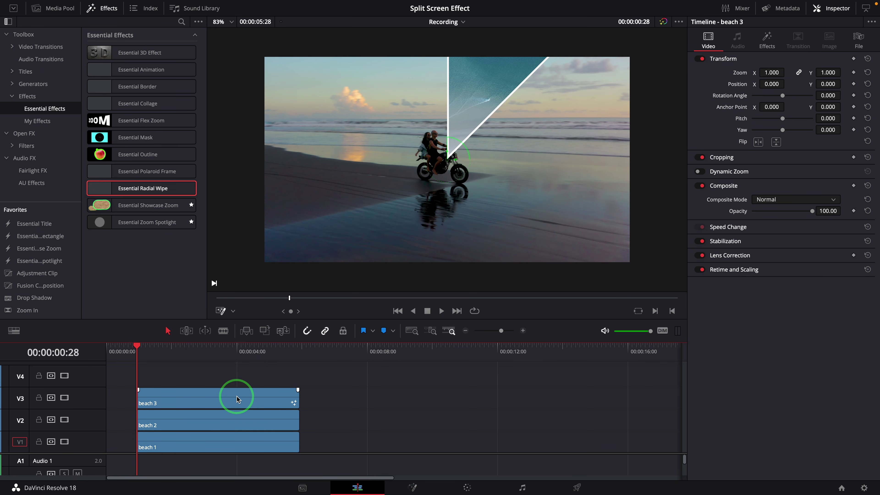
{"action": "left_click", "coordinate": [767, 39]}
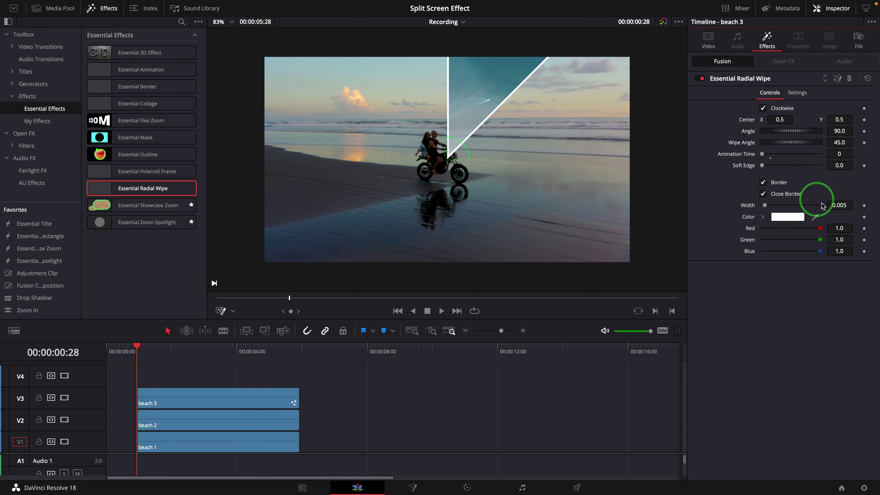
{"action": "left_click", "coordinate": [839, 142]}
{"action": "type", "text": "120"}
{"action": "key", "text": "Return"}
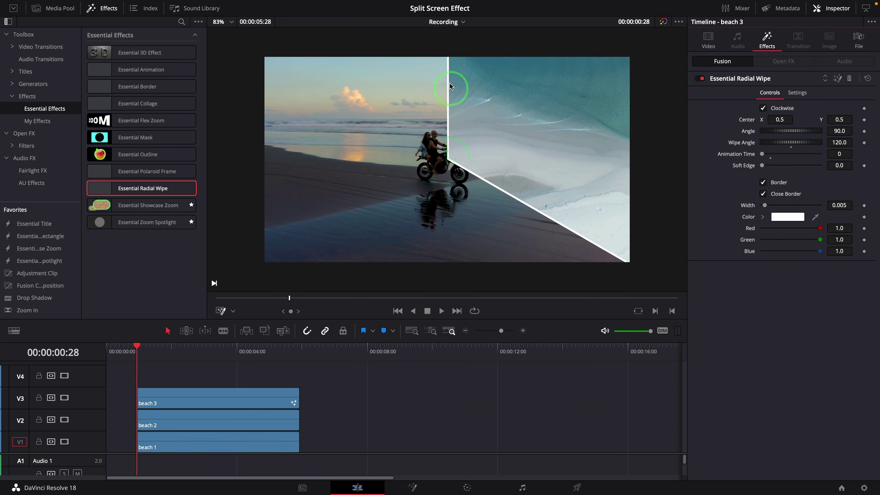
{"action": "left_click", "coordinate": [771, 157]}
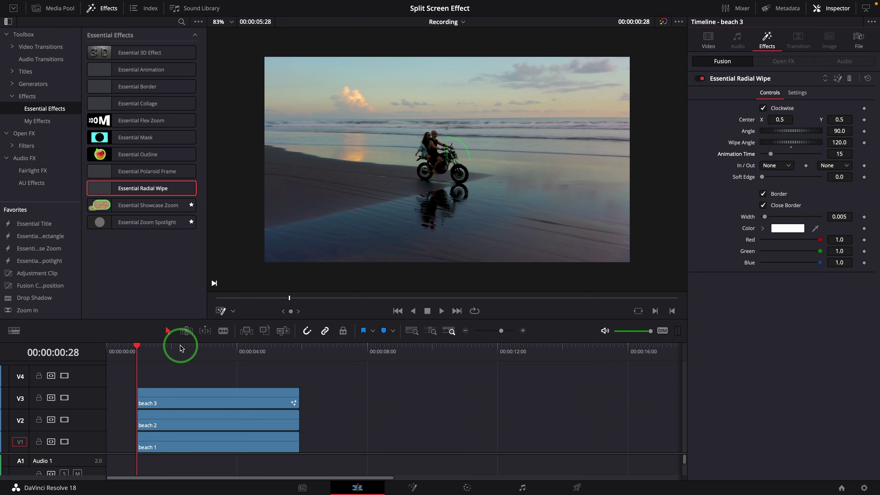
- Play back beach 3's animated radial wipe from near the start
{"action": "key", "text": "space"}
{"action": "key", "text": "space"}
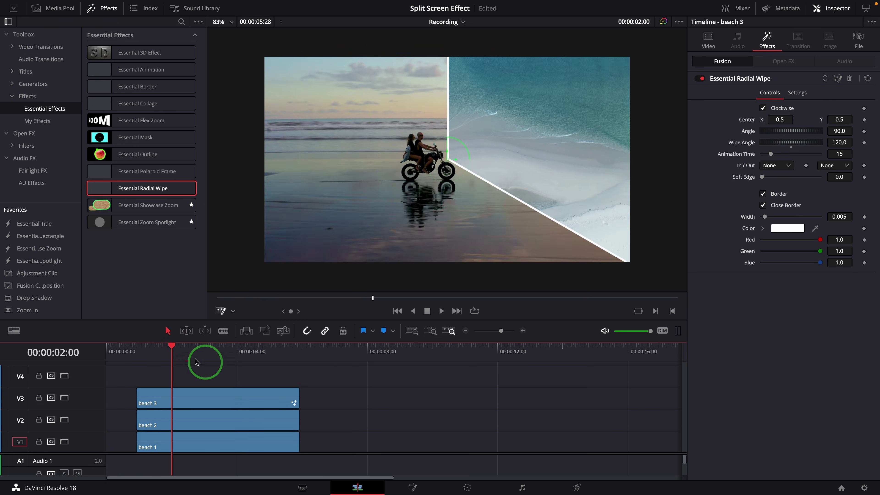
{"action": "left_click", "coordinate": [138, 351]}
{"action": "key", "text": "space"}
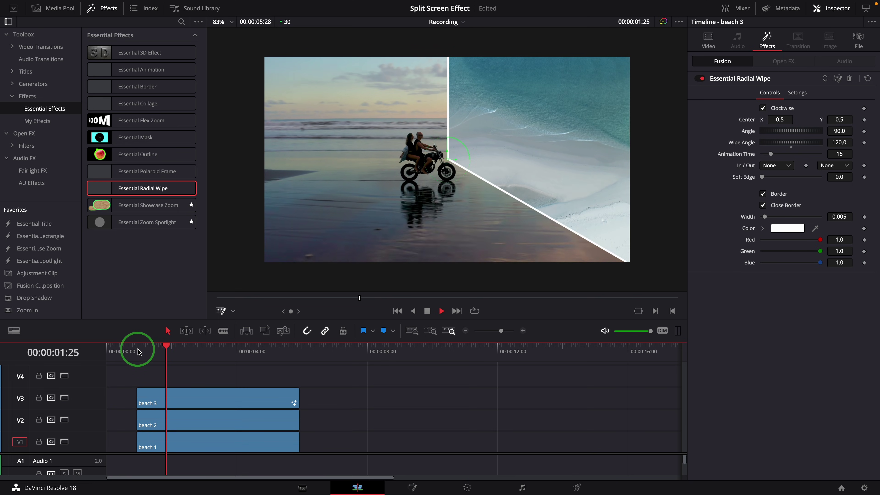
{"action": "key", "text": "space"}
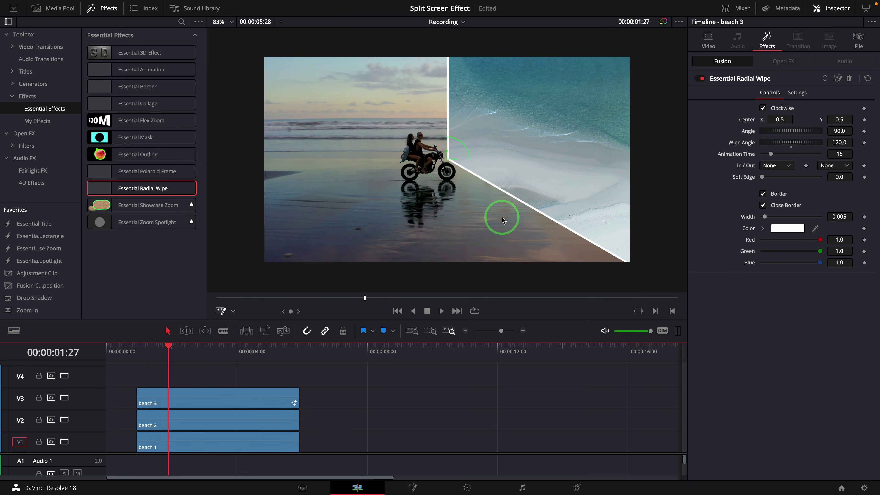
- Copy beach 3 and paste only its Fusion Effects attributes onto both beach 1 and beach 2
{"action": "right_click", "coordinate": [212, 402]}
{"action": "left_click", "coordinate": [308, 133]}
{"action": "left_click", "coordinate": [292, 421]}
{"action": "key", "text": "ctrl+v"}
{"action": "left_click", "coordinate": [245, 440]}
{"action": "left_click", "coordinate": [235, 419], "text": "ctrl"}
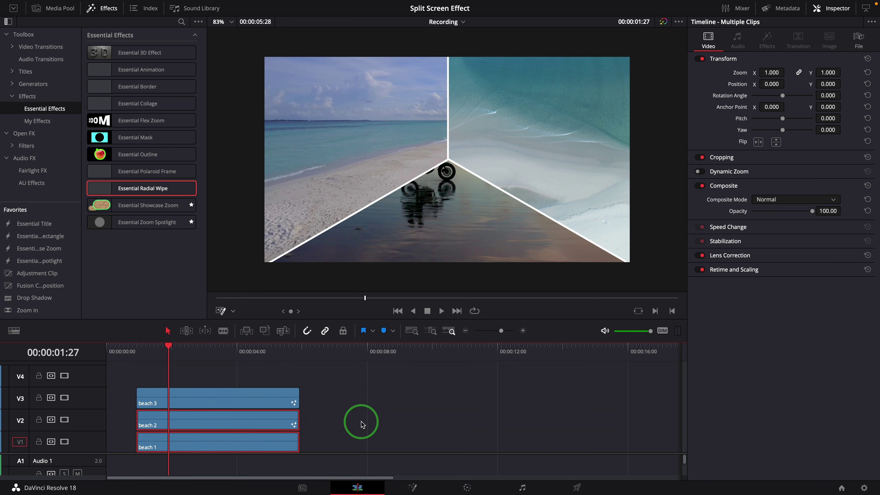
{"action": "right_click", "coordinate": [267, 419]}
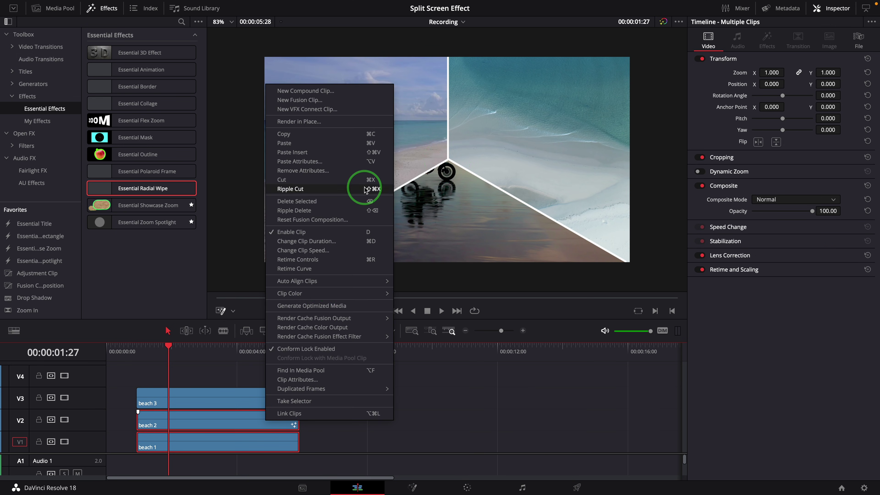
{"action": "left_click", "coordinate": [351, 162]}
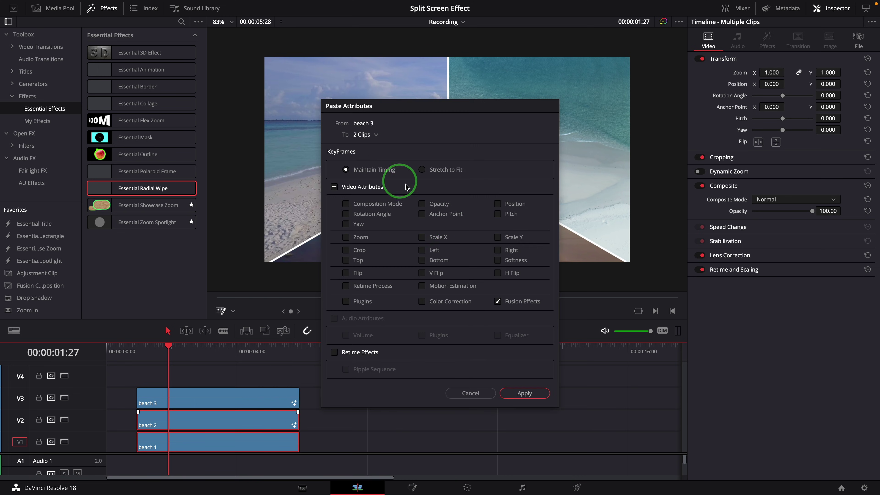
{"action": "left_click", "coordinate": [498, 301]}
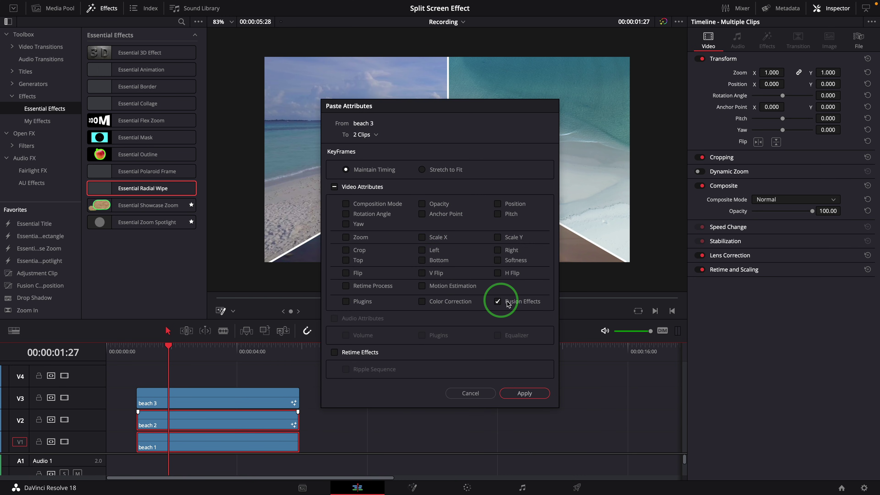
{"action": "left_click", "coordinate": [532, 393]}
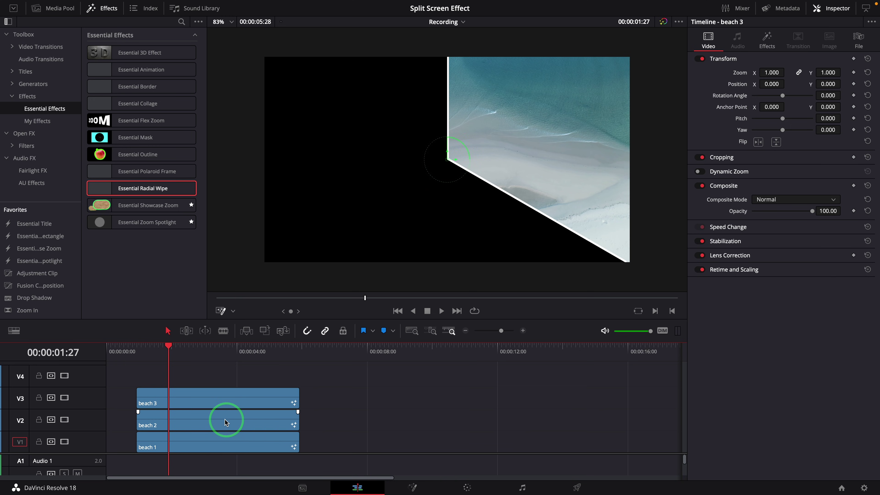
- Set beach 2's radial wipe angle to -30 and nudge its centre slightly right
{"action": "left_click", "coordinate": [250, 422]}
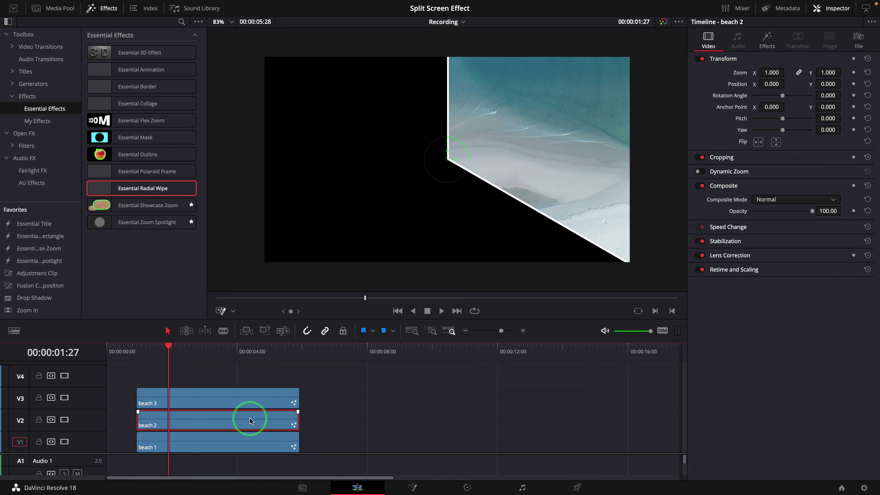
{"action": "left_click", "coordinate": [768, 41]}
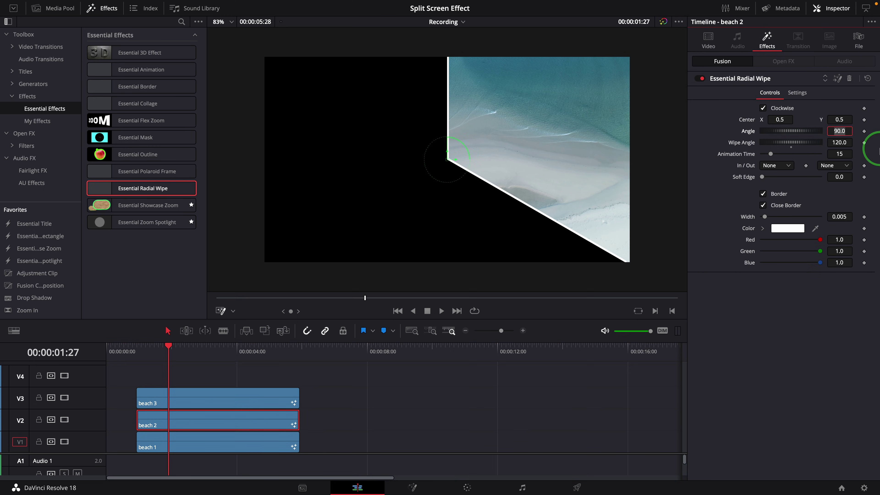
{"action": "key", "text": "Tab"}
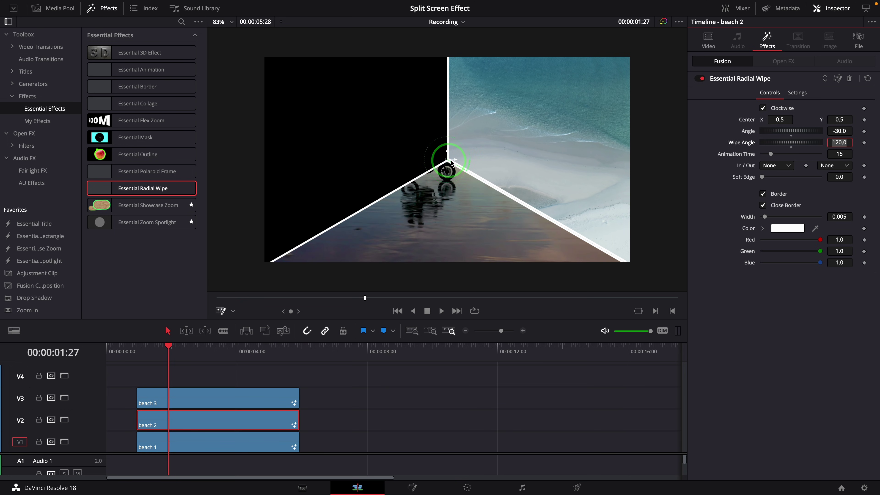
{"action": "left_click_drag", "start_coordinate": [452, 163], "coordinate": [448, 151]}
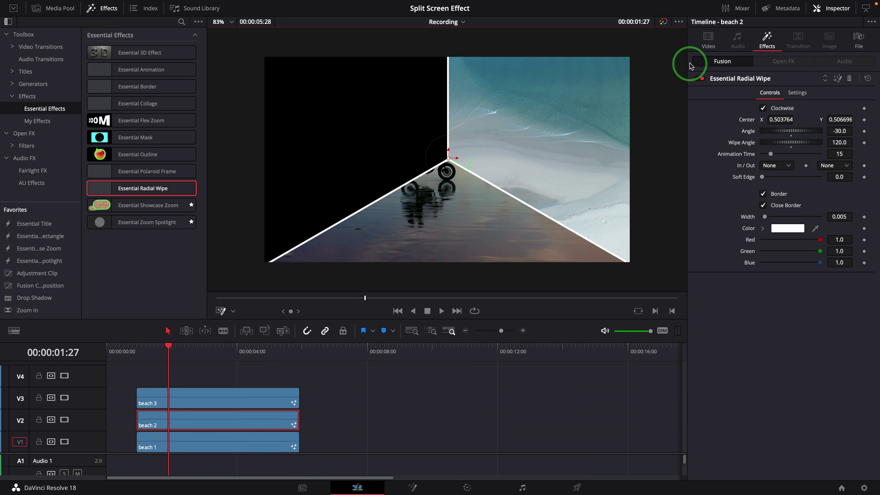
- Lower beach 2 to Position Y -329 and keyframe its position
{"action": "left_click", "coordinate": [690, 49]}
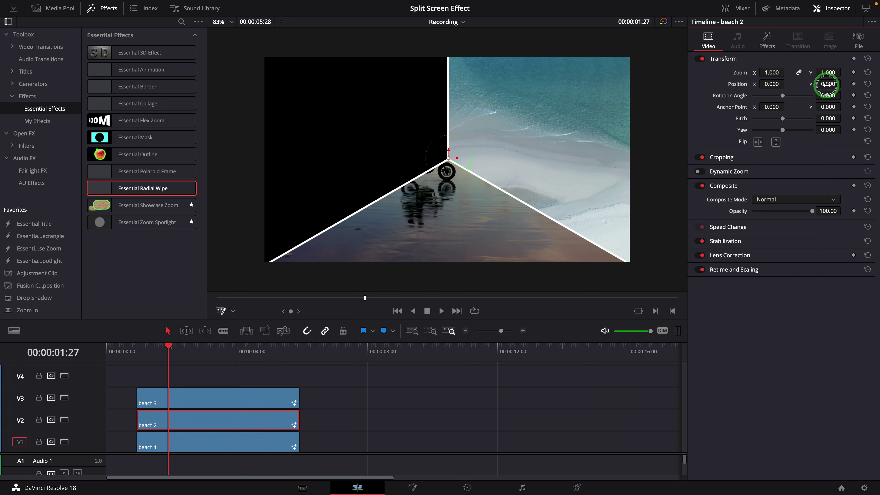
{"action": "left_click_drag", "start_coordinate": [827, 85], "coordinate": [672, 110]}
{"action": "left_click", "coordinate": [854, 84]}
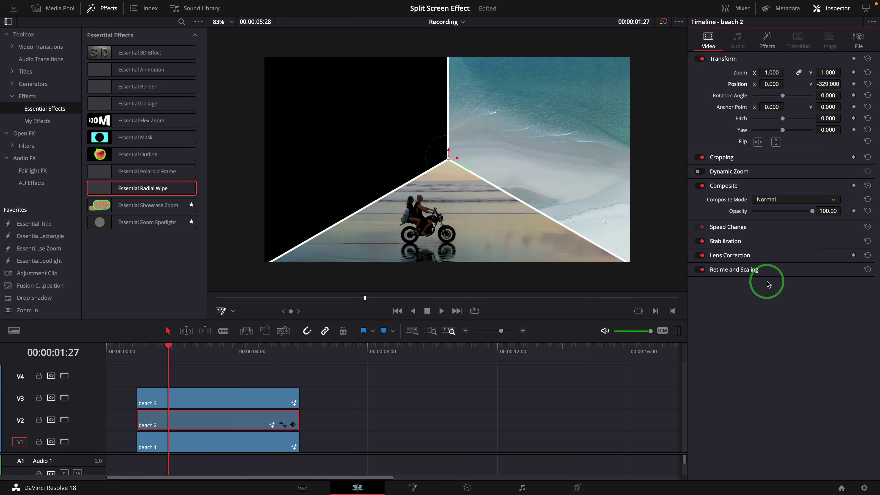
- Set beach 1's radial wipe angle to -150 and nudge its centre slightly
{"action": "left_click", "coordinate": [232, 447]}
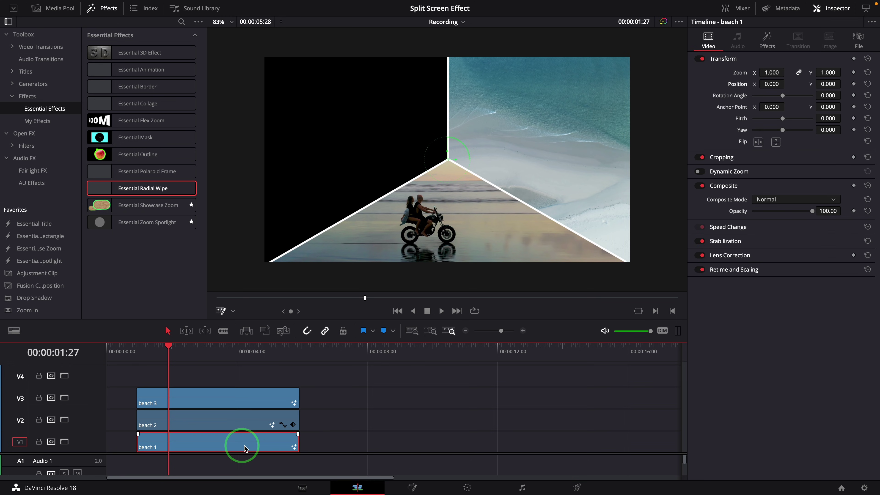
{"action": "left_click", "coordinate": [760, 43]}
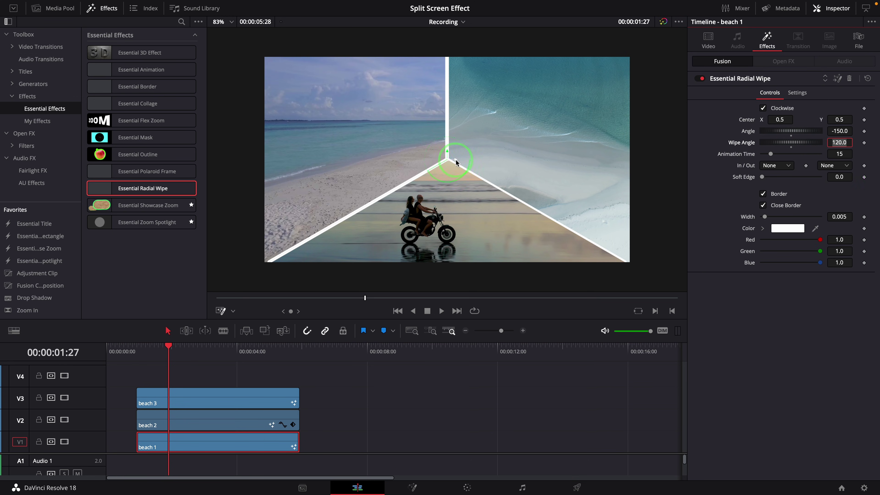
{"action": "left_click_drag", "start_coordinate": [456, 162], "coordinate": [449, 154]}
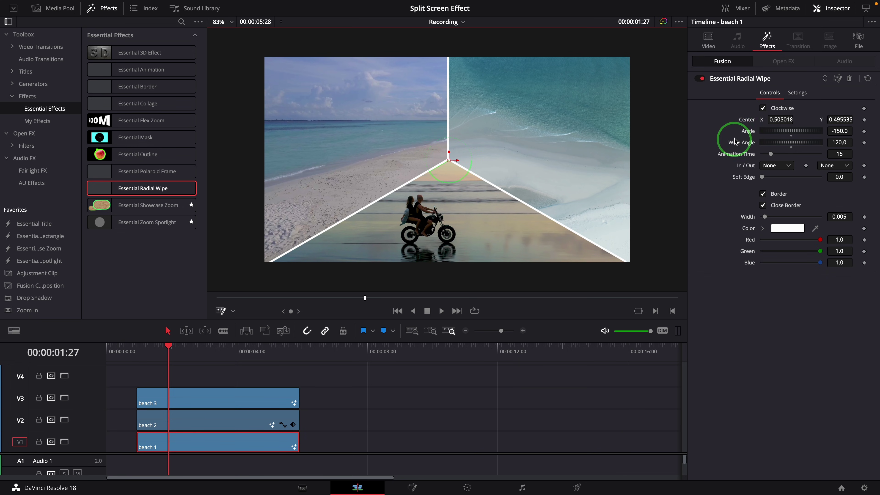
- Slide beach 1 left to Position X -596, then play the three-way split from near the start
{"action": "left_click", "coordinate": [708, 40]}
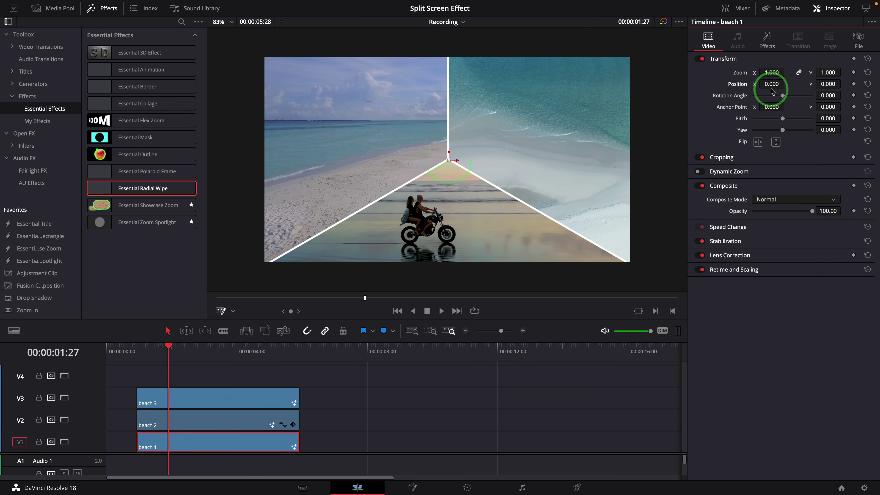
{"action": "left_click_drag", "start_coordinate": [770, 84], "coordinate": [508, 95]}
{"action": "left_click", "coordinate": [129, 346]}
{"action": "key", "text": "space"}
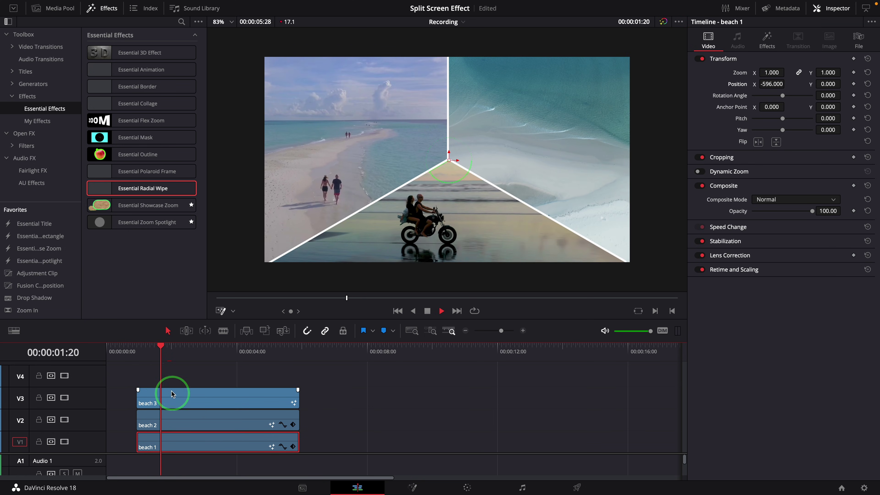
- Replay the split screen from near the start, then stop it with beach 2 selected
{"action": "left_click", "coordinate": [133, 347]}
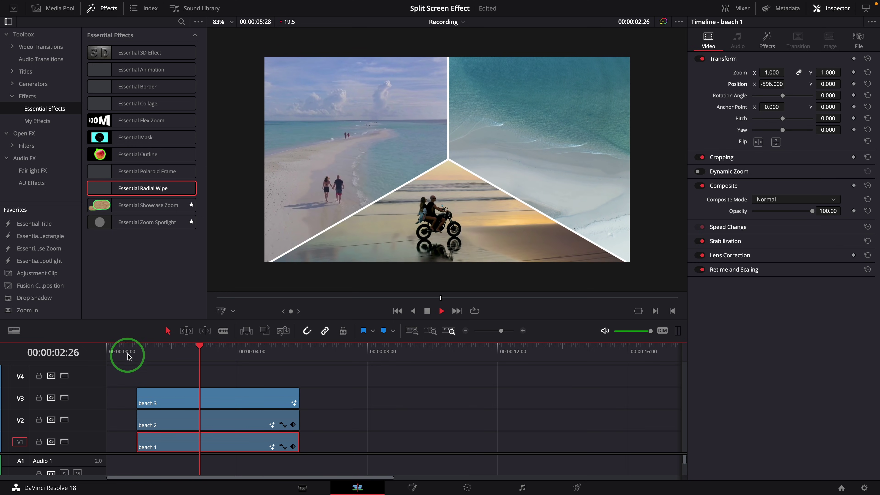
{"action": "left_click", "coordinate": [138, 348]}
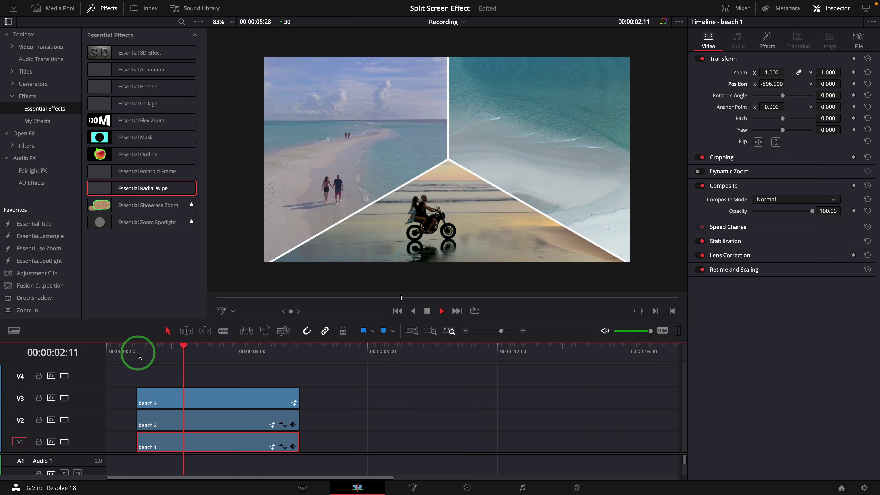
{"action": "left_click", "coordinate": [157, 349]}
{"action": "key", "text": "space"}
- Drag beach 2 and beach 1 later on the timeline, then play the staggered wipes from the start
{"action": "left_click_drag", "start_coordinate": [169, 420], "coordinate": [191, 420]}
{"action": "left_click_drag", "start_coordinate": [161, 353], "coordinate": [196, 447]}
{"action": "left_click", "coordinate": [133, 350]}
{"action": "key", "text": "space"}
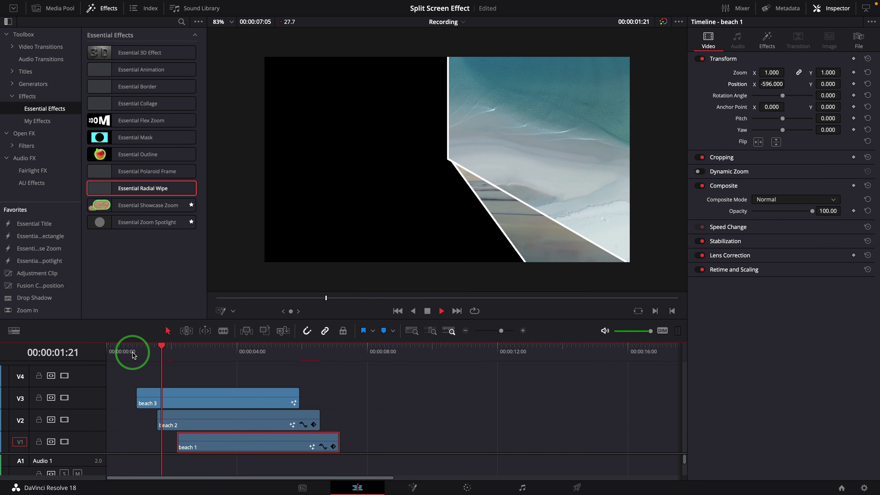